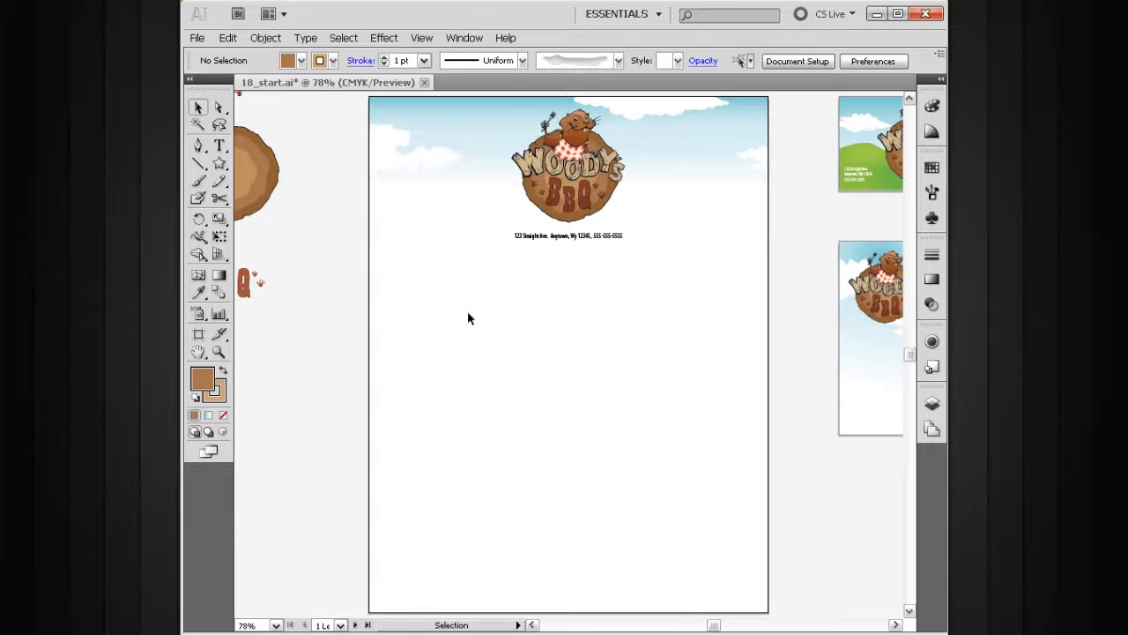
# - Try moving the Q of the standalone BBQ lettering away from the other letters, undo the move and clear the selection
pyautogui.press('space')
pyautogui.moveTo(572, 305); pyautogui.dragTo(500, 374)
pyautogui.moveTo(407, 378); pyautogui.dragTo(602, 339)
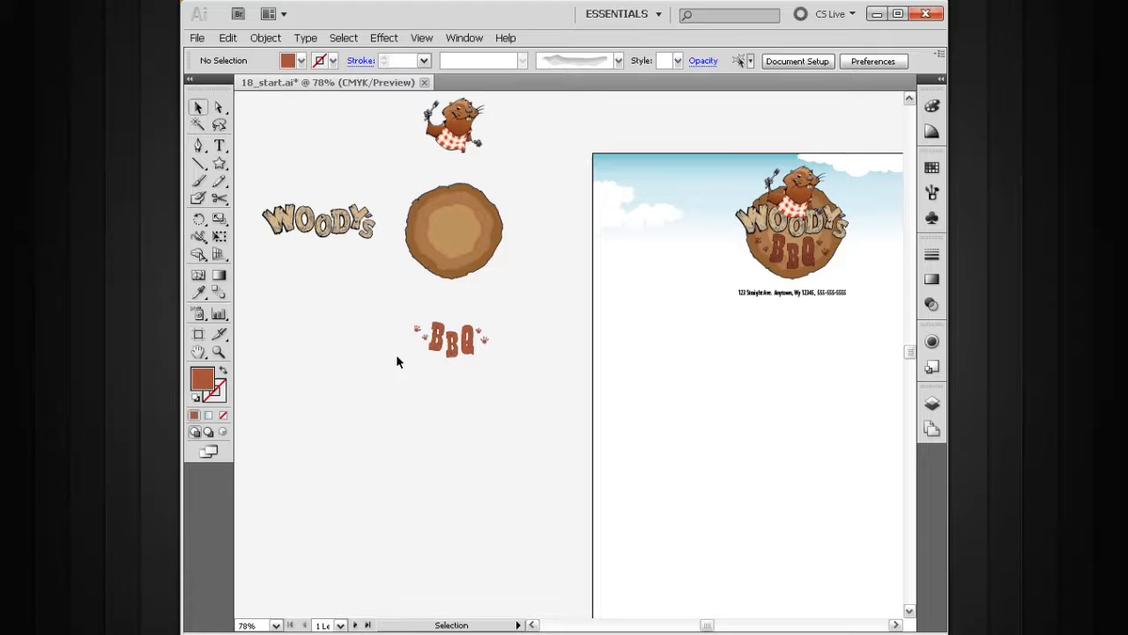
pyautogui.hotkey('ctrl', 'space')
pyautogui.moveTo(568, 272); pyautogui.dragTo(398, 393)
pyautogui.moveTo(502, 385); pyautogui.dragTo(546, 298)
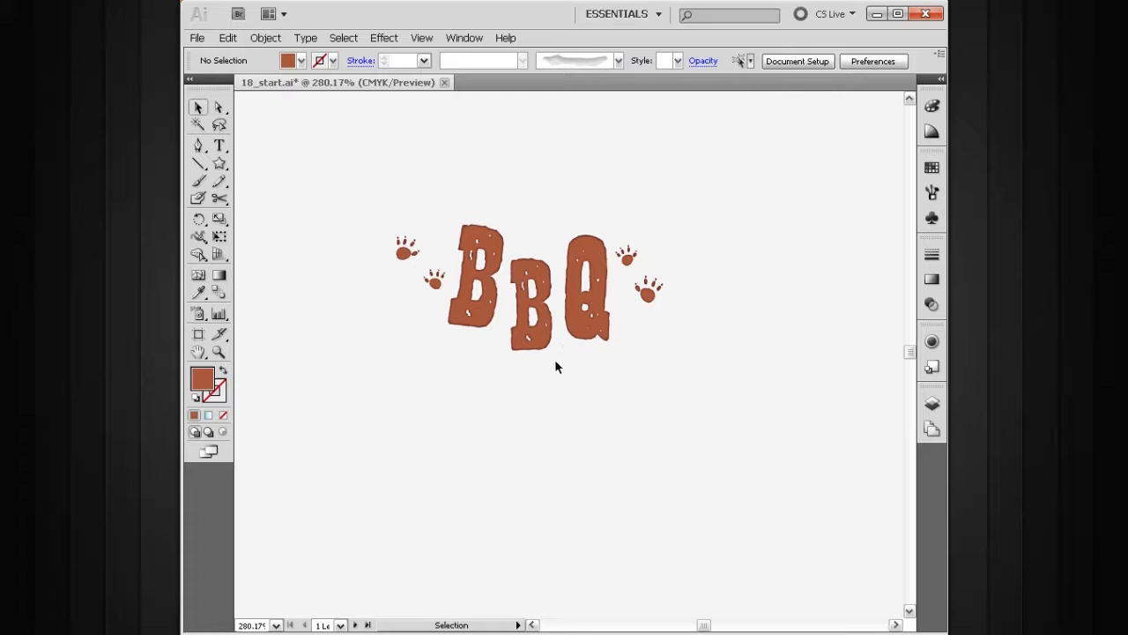
pyautogui.click(594, 243)
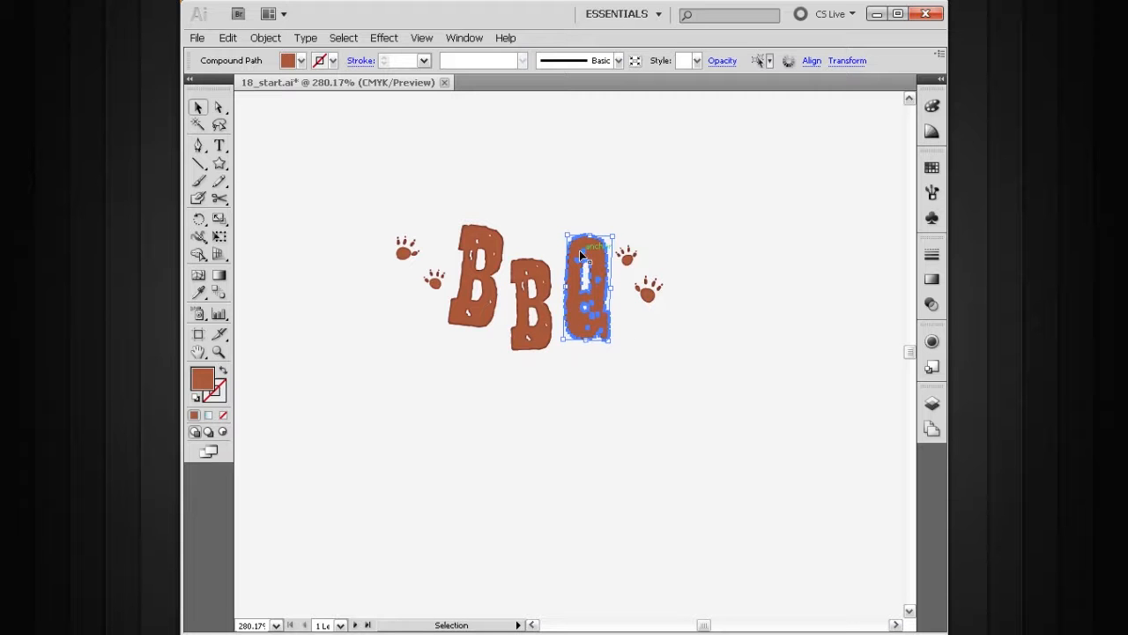
pyautogui.moveTo(594, 253); pyautogui.dragTo(754, 320)
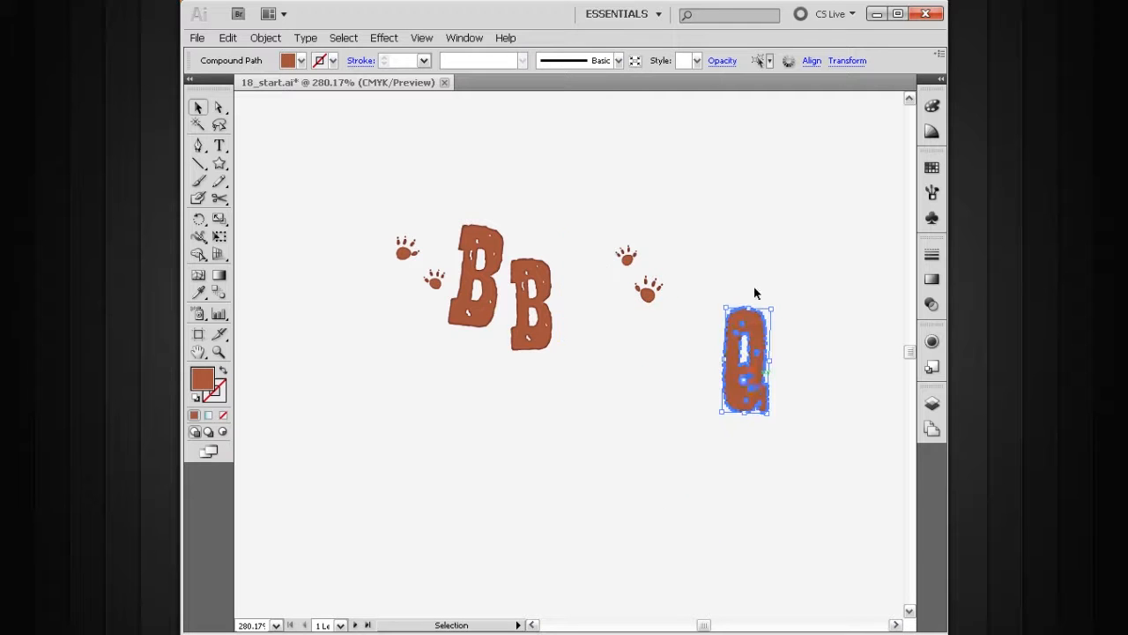
pyautogui.press('a')
pyautogui.hotkey('ctrl', 'z')
pyautogui.press('v')
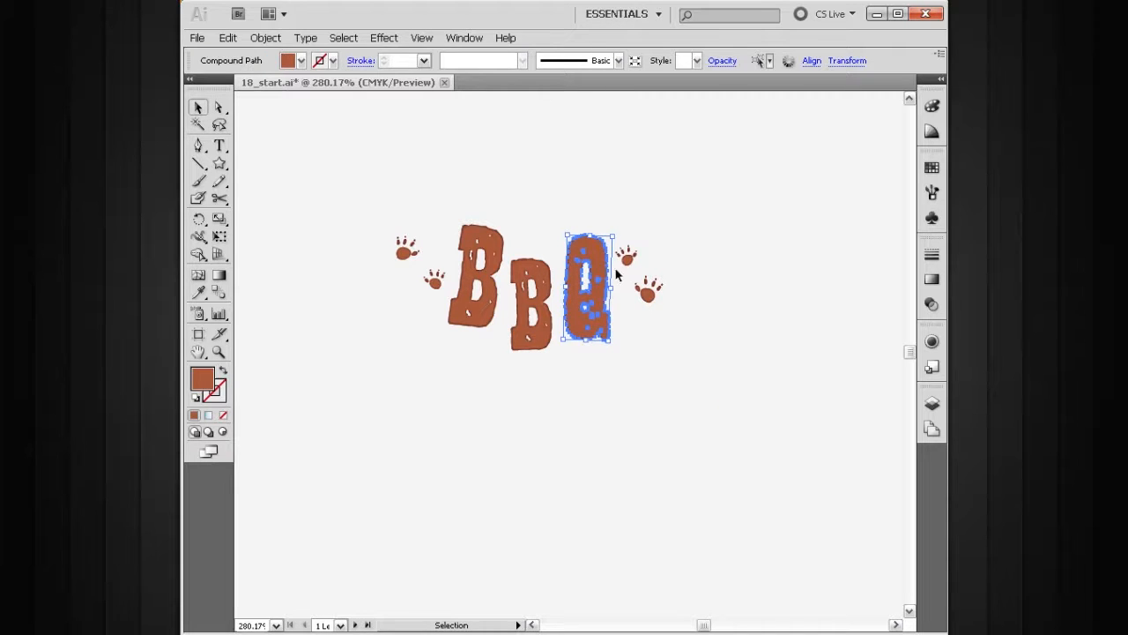
pyautogui.click(592, 190)
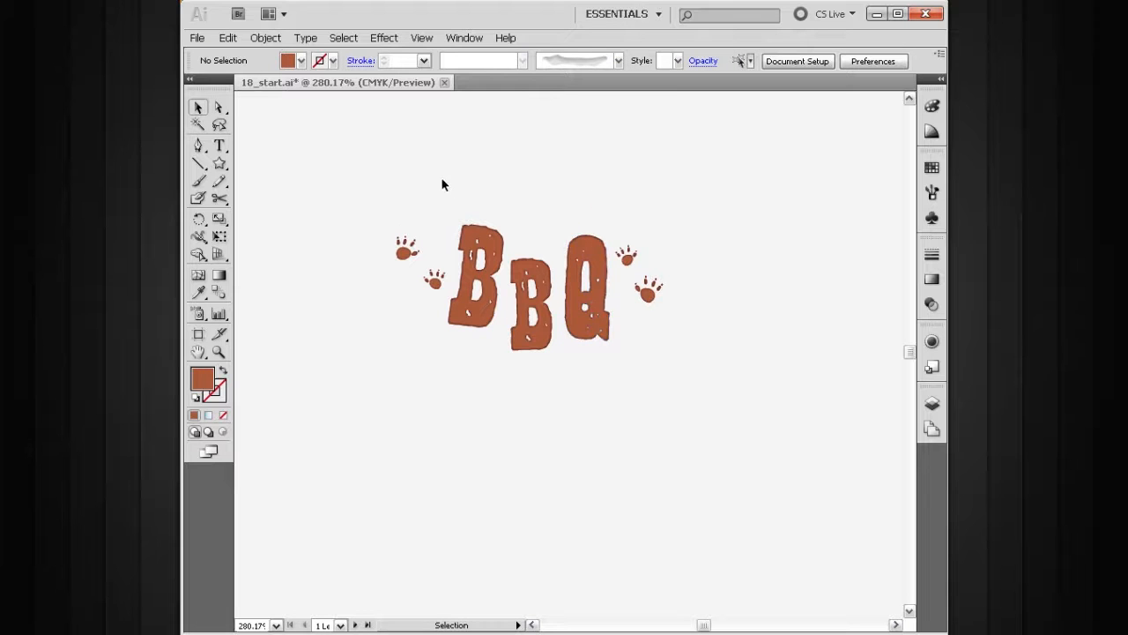
# - Select all three BBQ letters together and place a duplicate of them below the originals
pyautogui.moveTo(448, 172); pyautogui.dragTo(513, 189)
pyautogui.moveTo(483, 188); pyautogui.dragTo(586, 322)
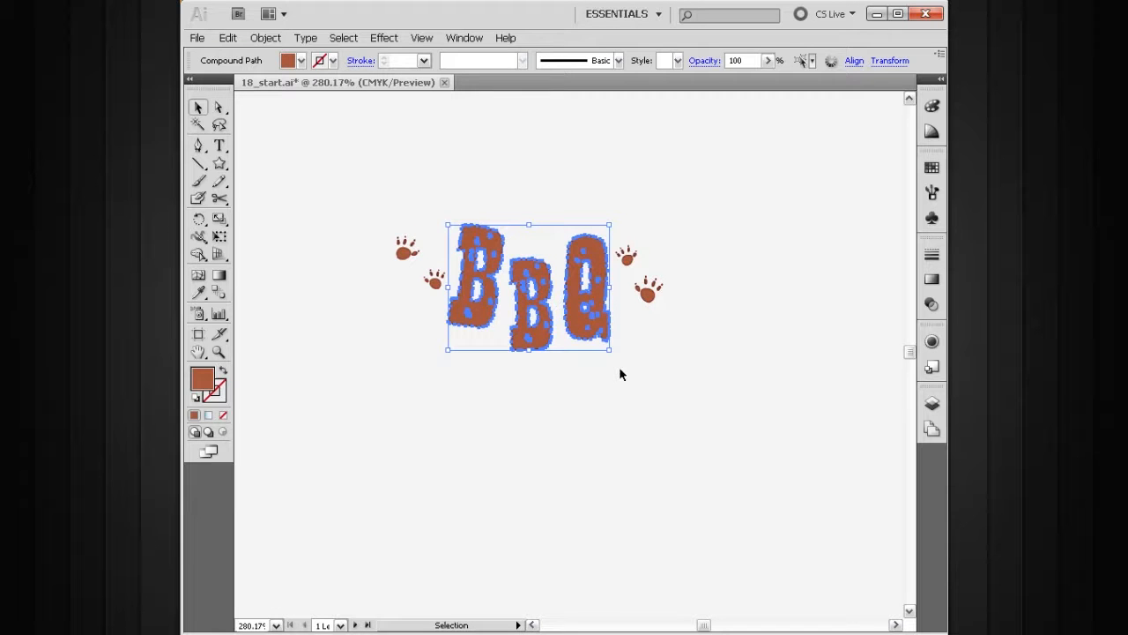
pyautogui.doubleClick(580, 319)
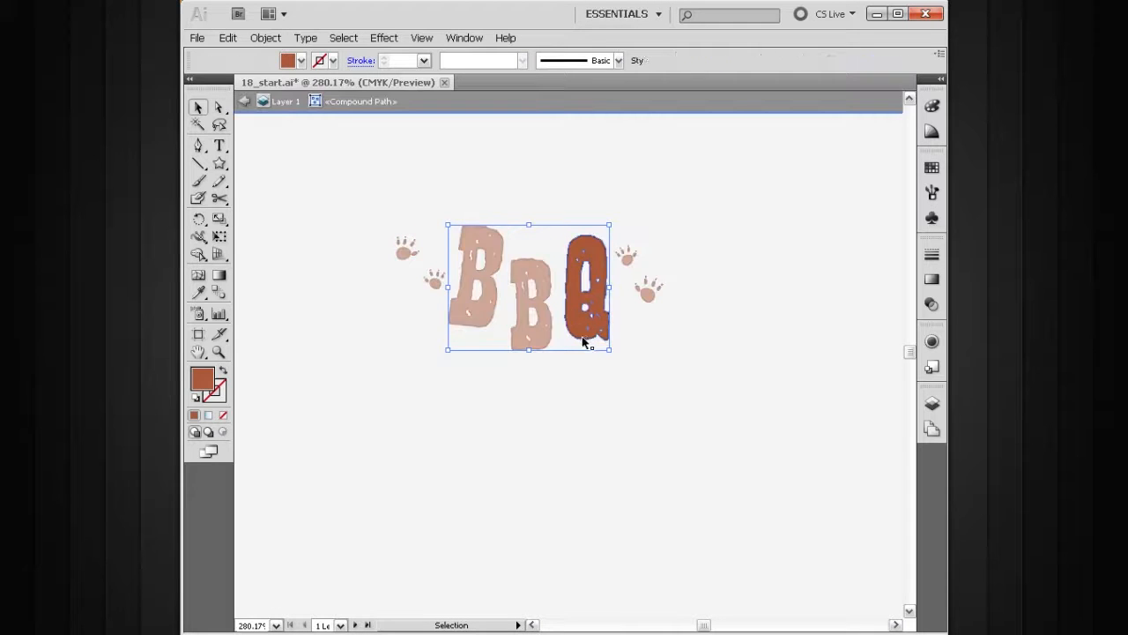
pyautogui.doubleClick(591, 364)
pyautogui.moveTo(492, 199); pyautogui.dragTo(564, 385)
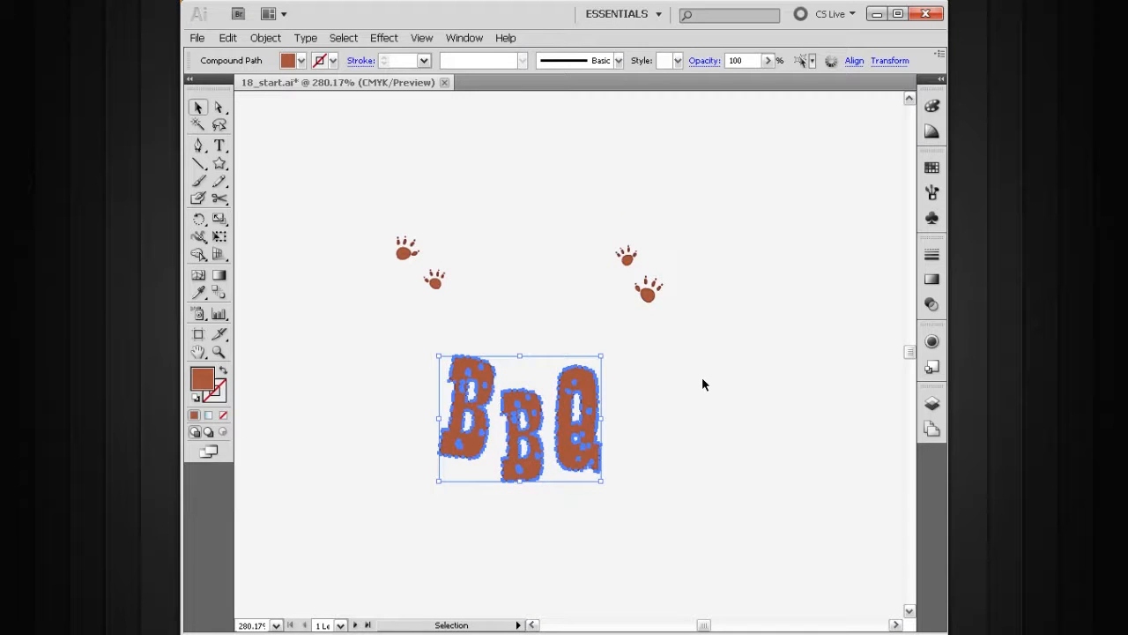
pyautogui.hotkey('ctrl', 'z')
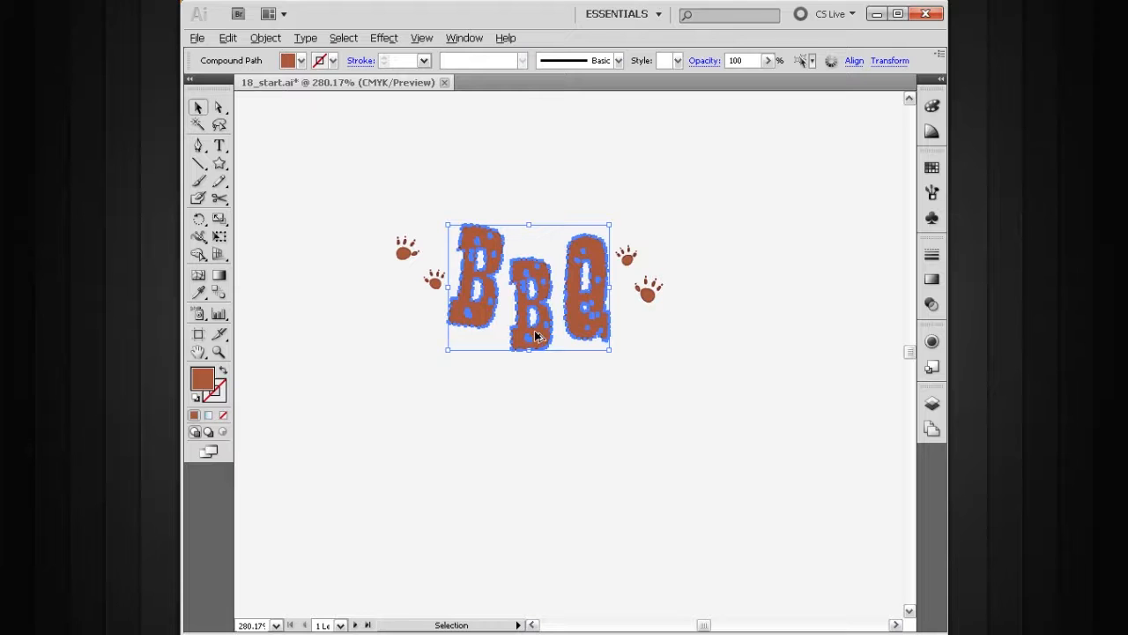
pyautogui.moveTo(535, 336); pyautogui.dragTo(460, 529)
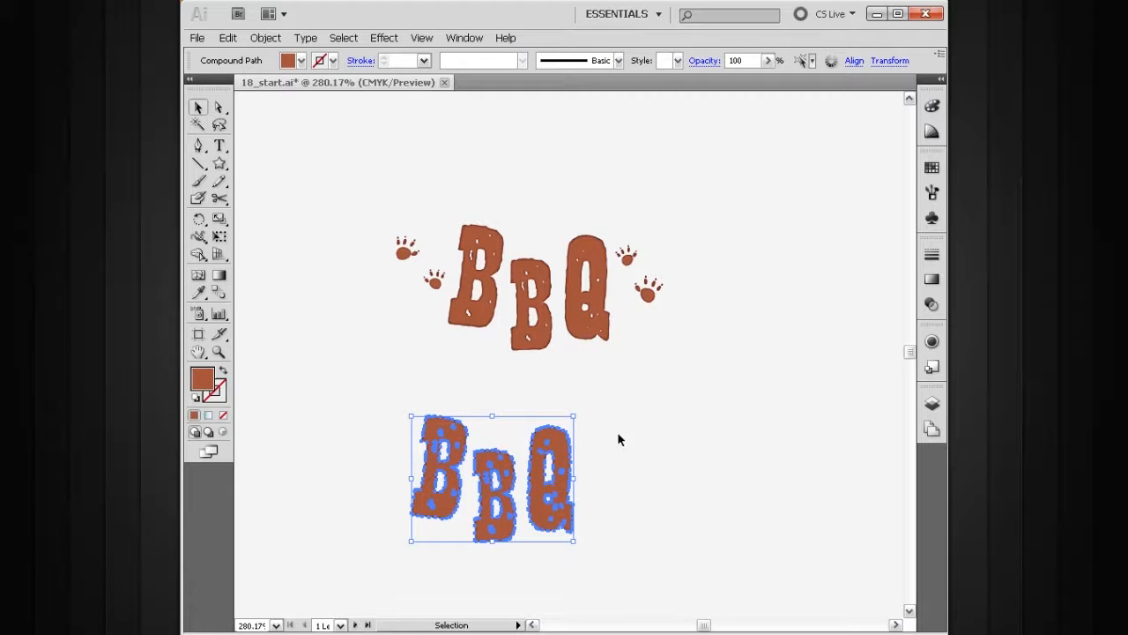
pyautogui.click(640, 426)
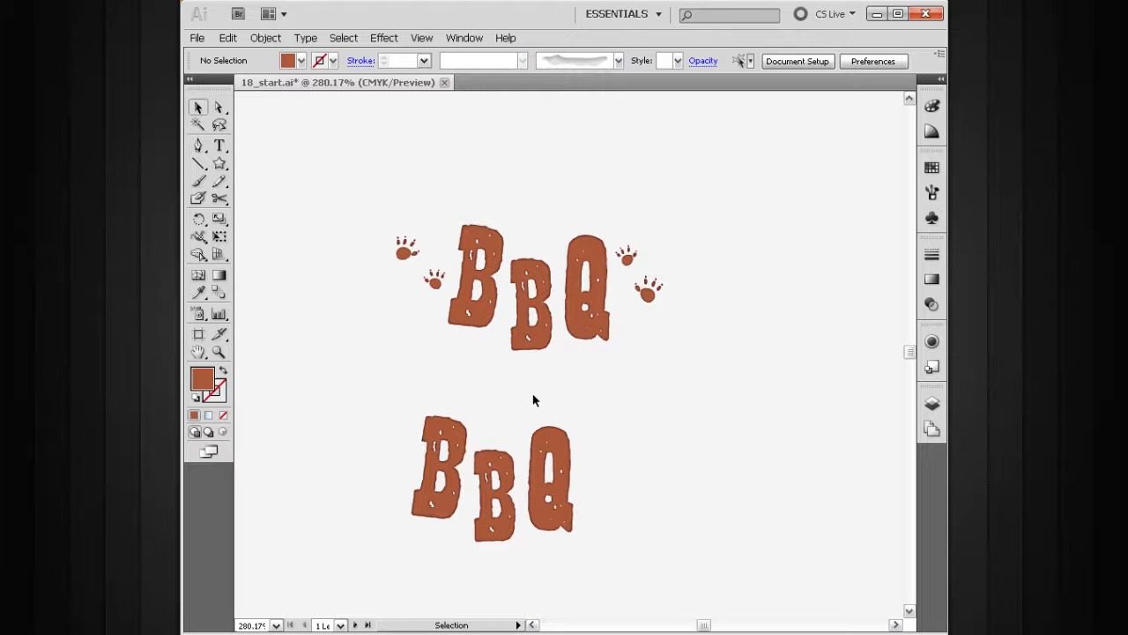
# - Select the upper Q and first B together, leaving out the middle B, and clear the selection
pyautogui.click(598, 249)
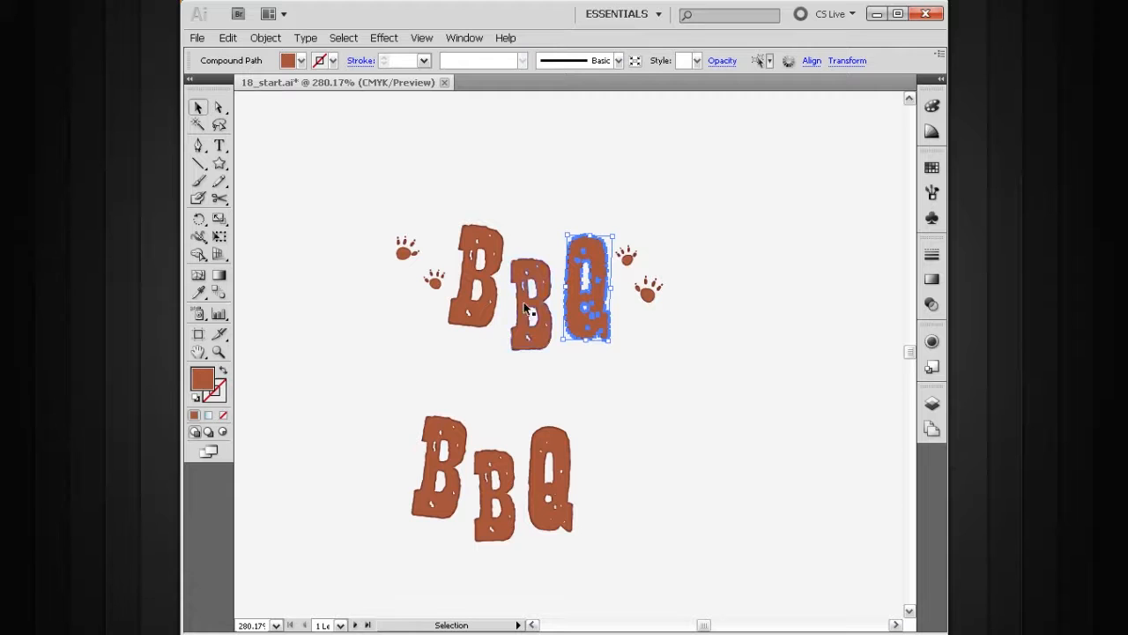
pyautogui.keyDown('shift'); pyautogui.click(490, 241); pyautogui.keyUp('shift')
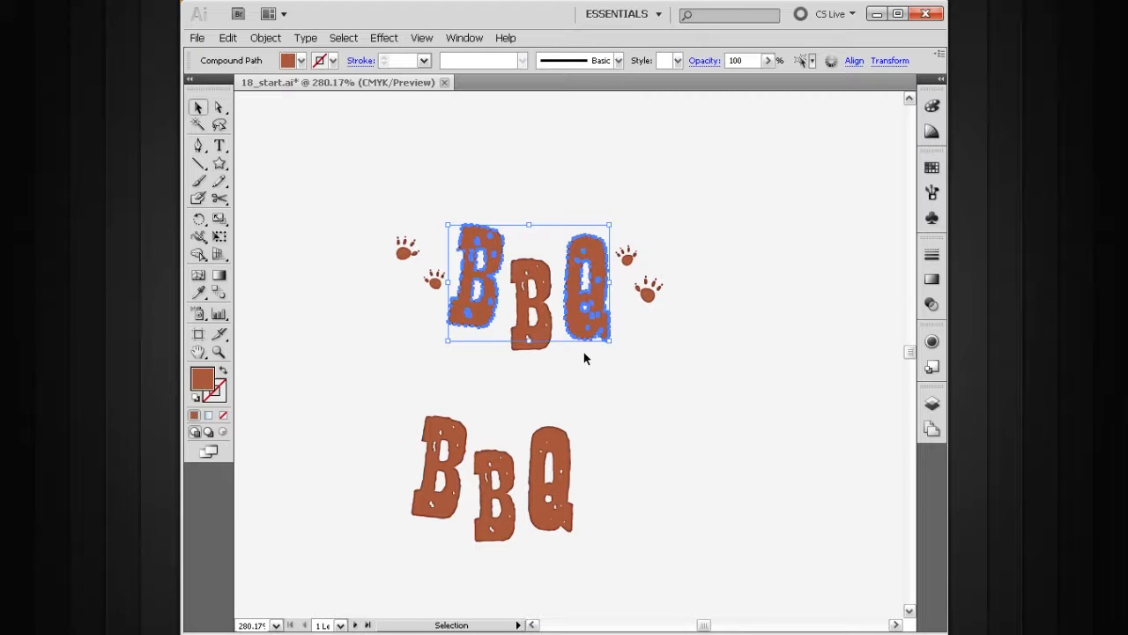
pyautogui.click(640, 333)
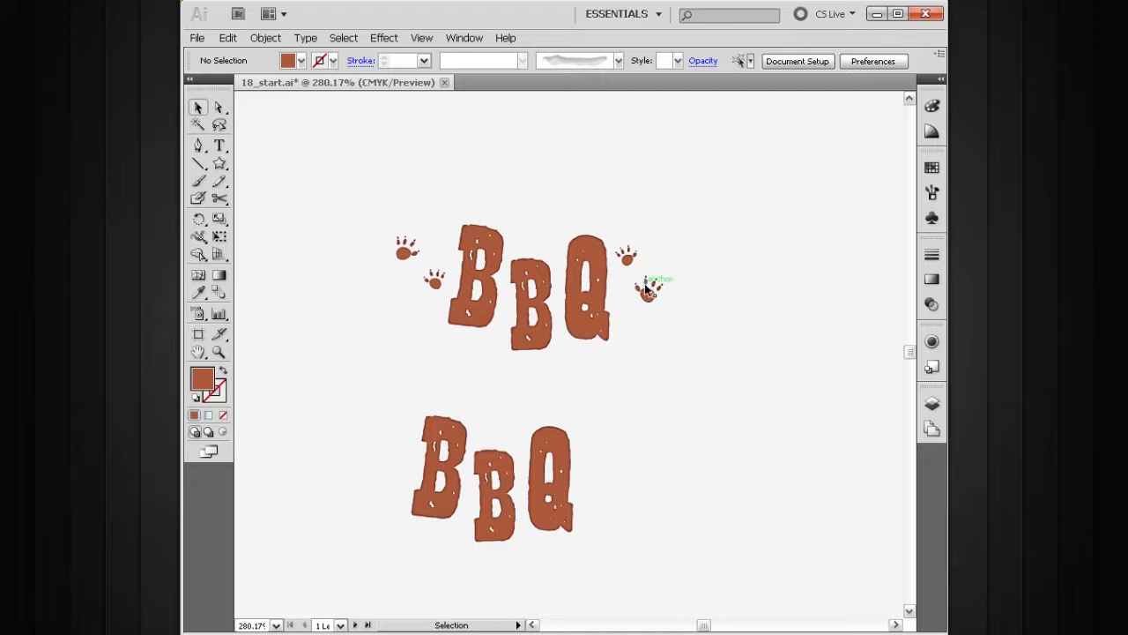
# - Select both paw prints to the right of the upper Q together
pyautogui.hotkey('ctrl', 'space')
pyautogui.moveTo(718, 186); pyautogui.dragTo(423, 371)
pyautogui.moveTo(512, 323); pyautogui.dragTo(407, 282)
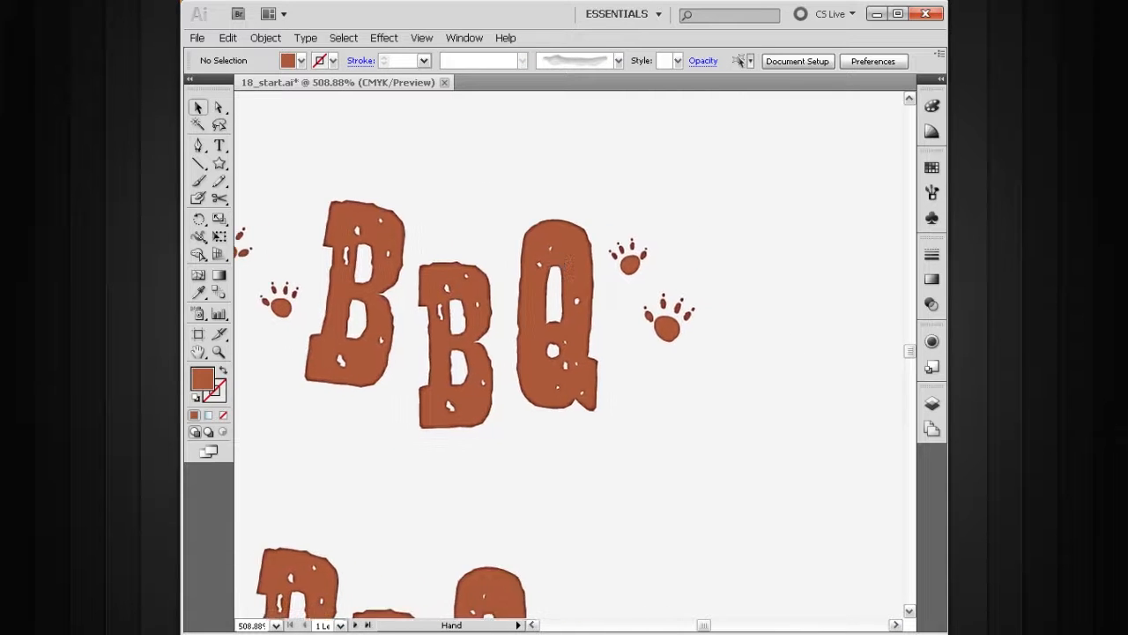
pyautogui.click(631, 268)
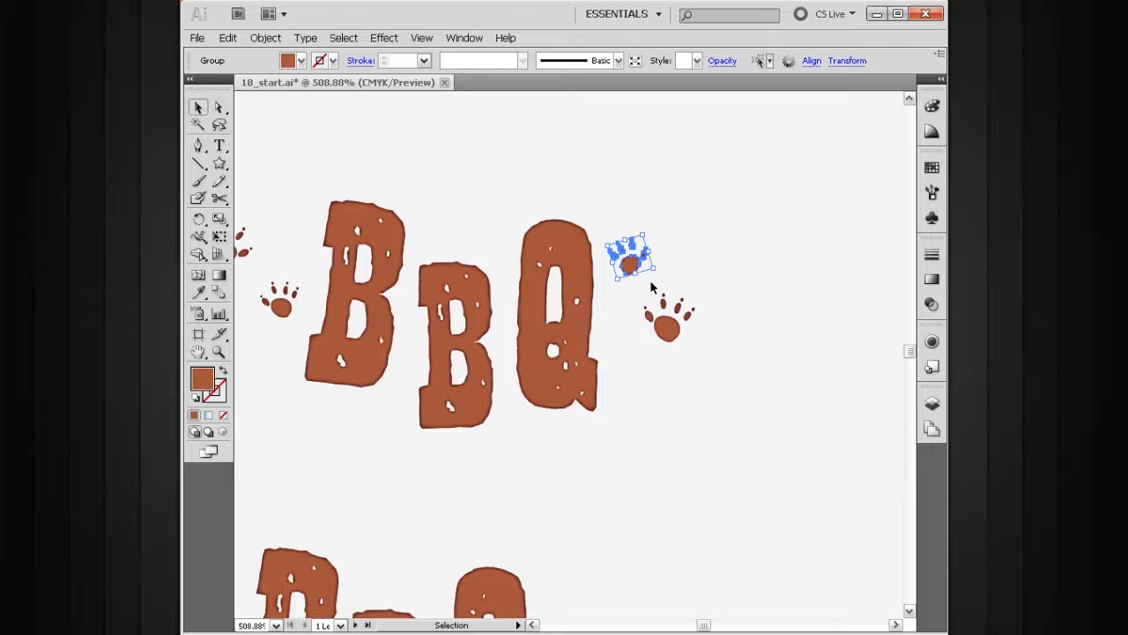
pyautogui.keyDown('shift'); pyautogui.click(668, 329); pyautogui.keyUp('shift')
# - Move the two paw prints left of the first B together up and to the left, and deselect them
pyautogui.hscroll(-5, 563, 357)
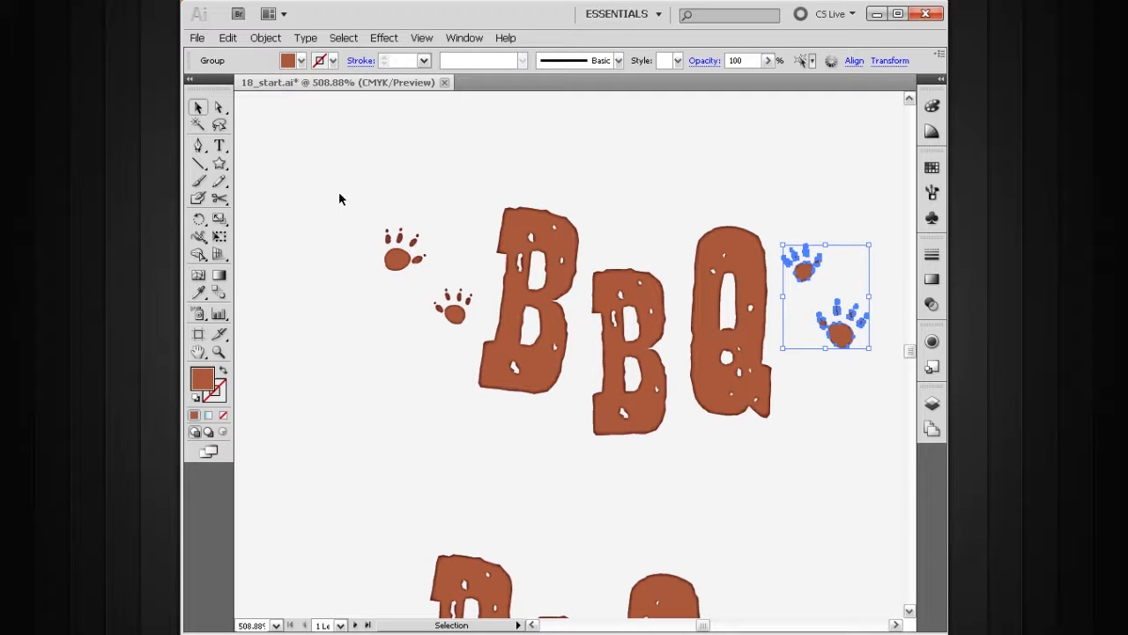
pyautogui.moveTo(350, 170); pyautogui.dragTo(458, 342)
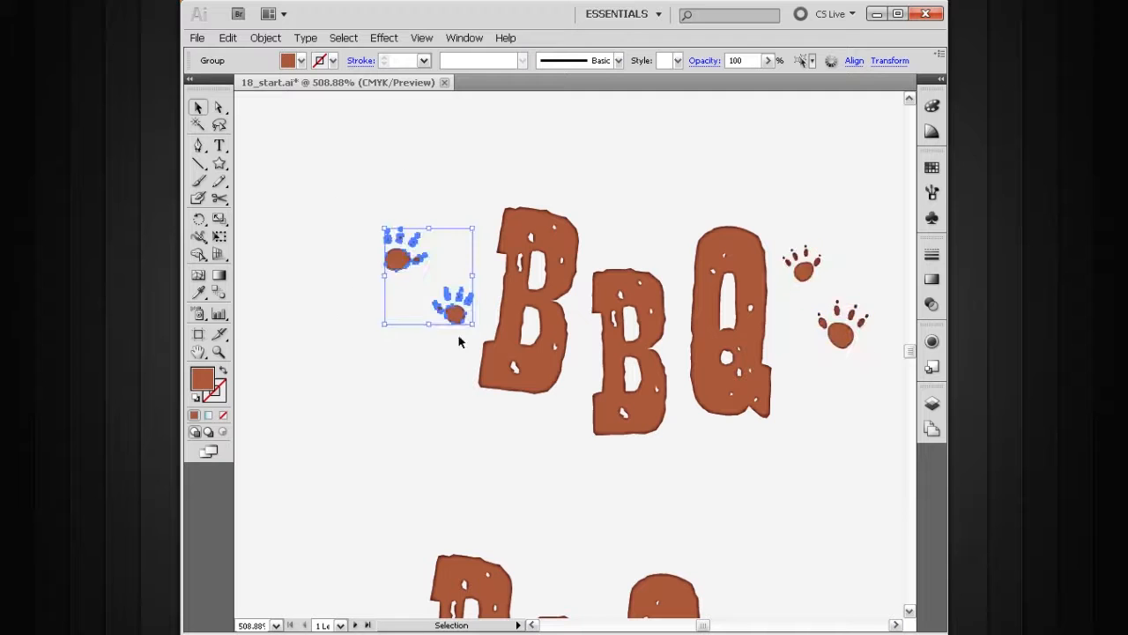
pyautogui.moveTo(394, 258); pyautogui.dragTo(343, 203)
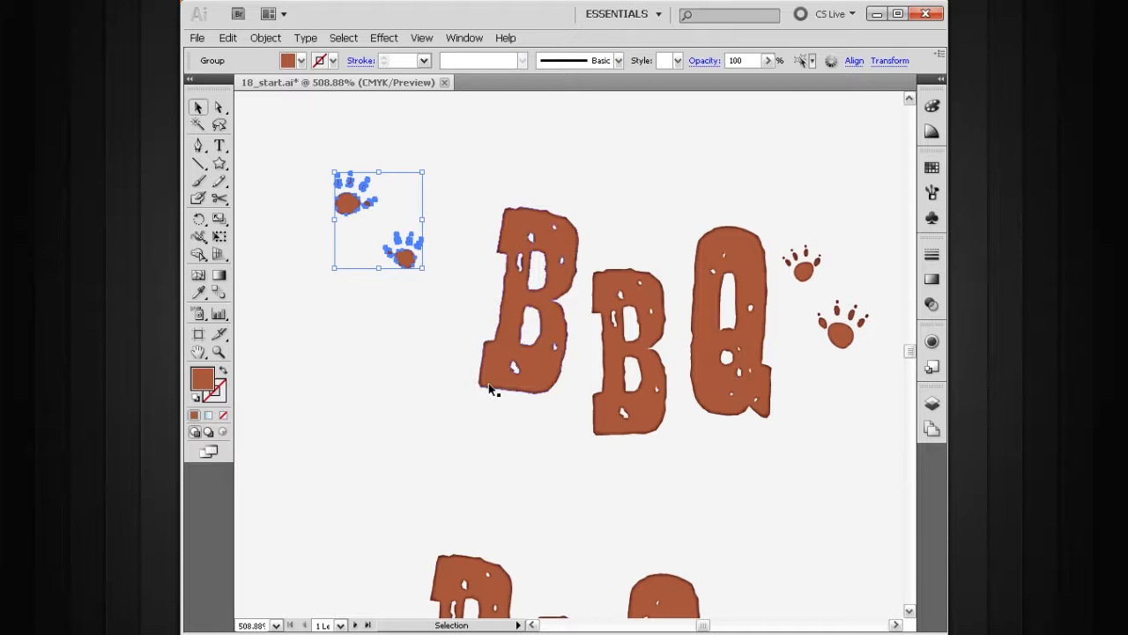
pyautogui.hscroll(2, 581, 326)
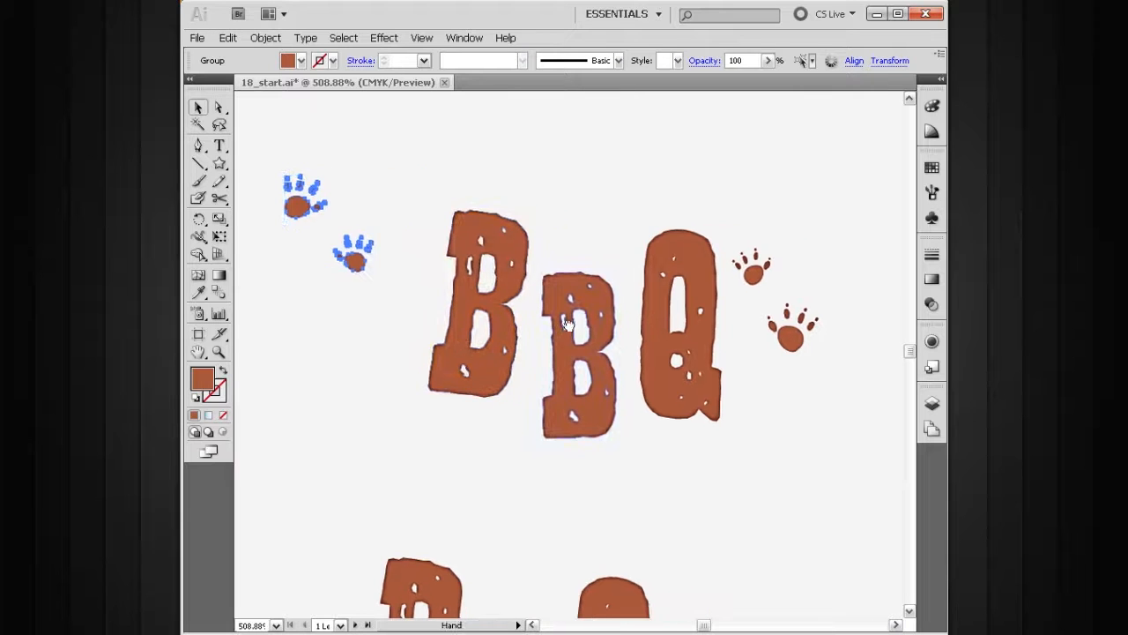
pyautogui.click(587, 204)
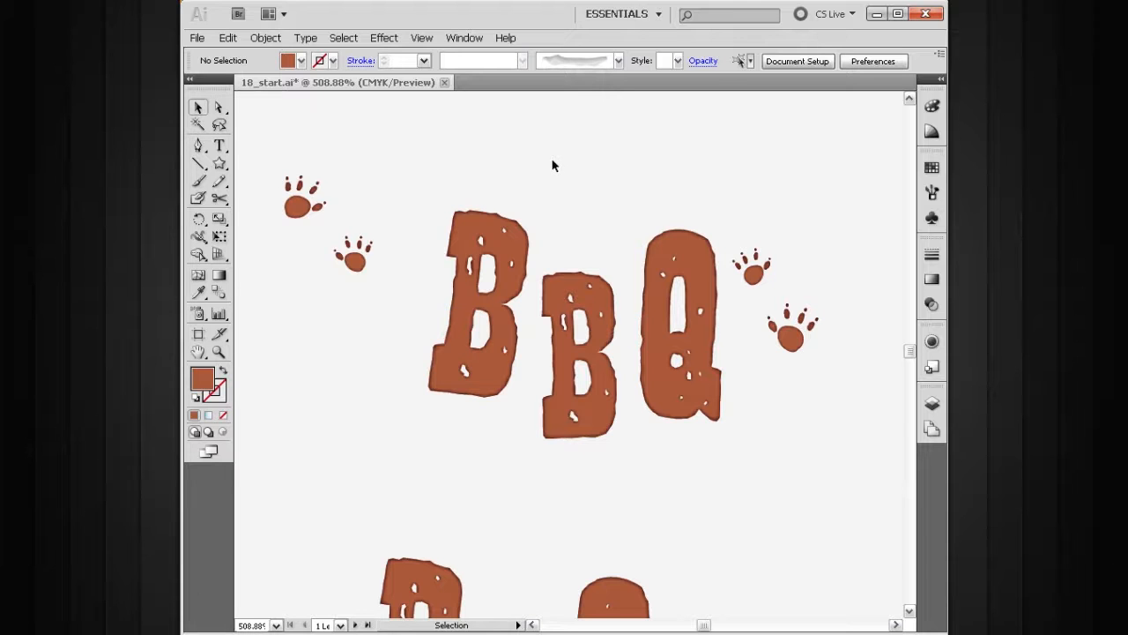
# - Select the upper Q with the Direct Selection tool so its anchor points can be edited at close range
pyautogui.press('a')
pyautogui.moveTo(592, 466); pyautogui.dragTo(587, 265)
pyautogui.moveTo(594, 410); pyautogui.dragTo(516, 301)
pyautogui.hotkey('ctrl', 'space')
pyautogui.moveTo(722, 181); pyautogui.dragTo(374, 481)
pyautogui.moveTo(556, 332); pyautogui.dragTo(542, 327)
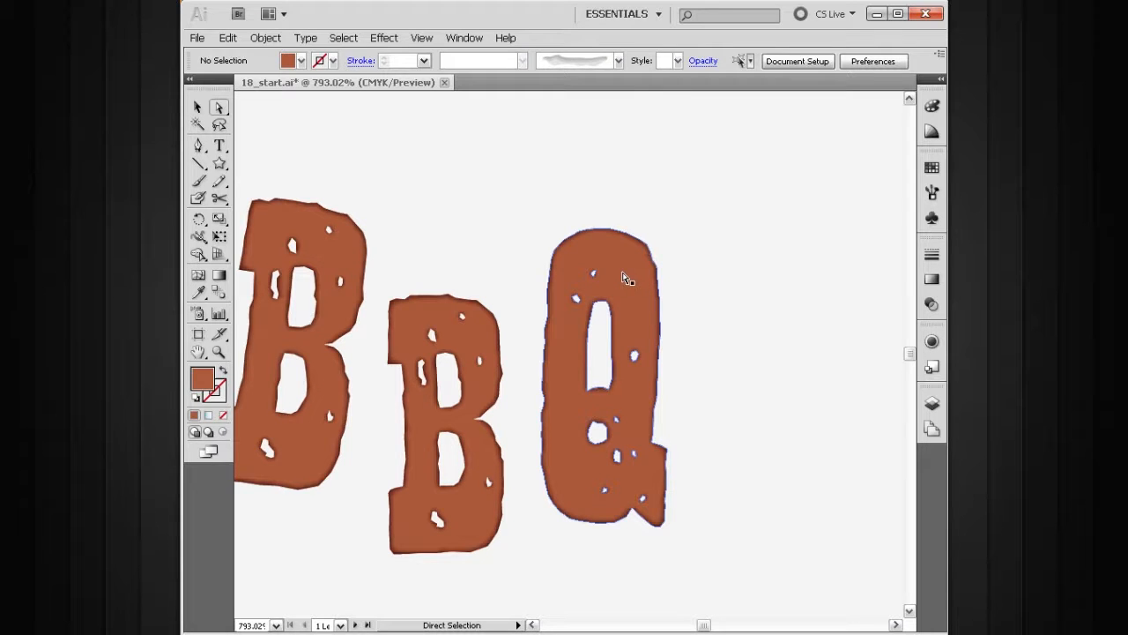
pyautogui.click(624, 279)
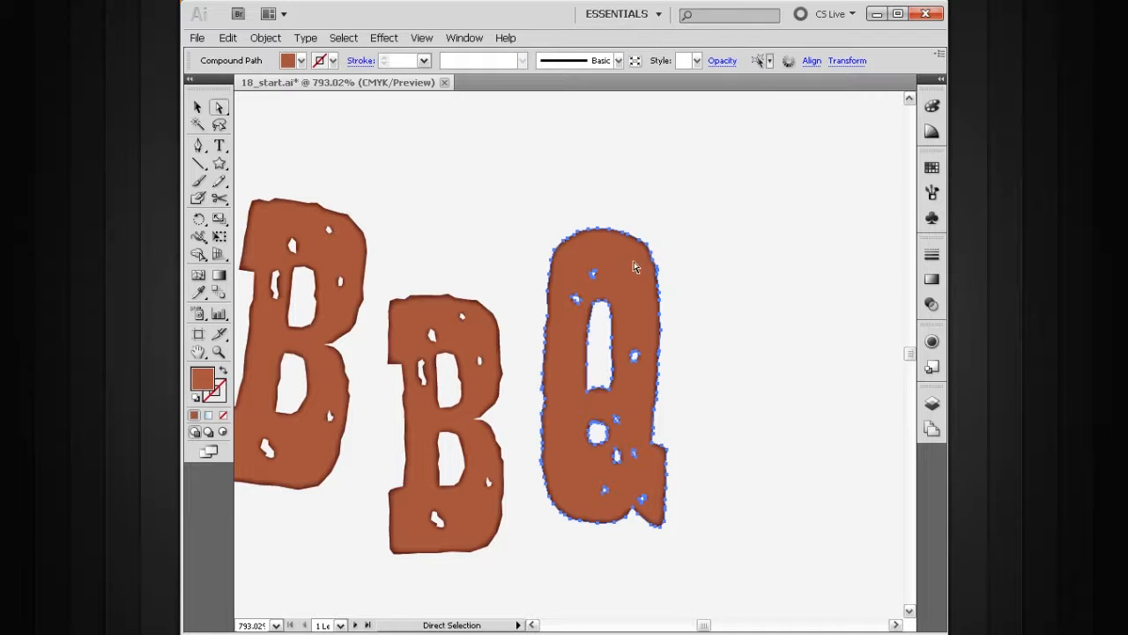
pyautogui.moveTo(722, 196); pyautogui.dragTo(559, 358)
pyautogui.moveTo(603, 318); pyautogui.dragTo(622, 317)
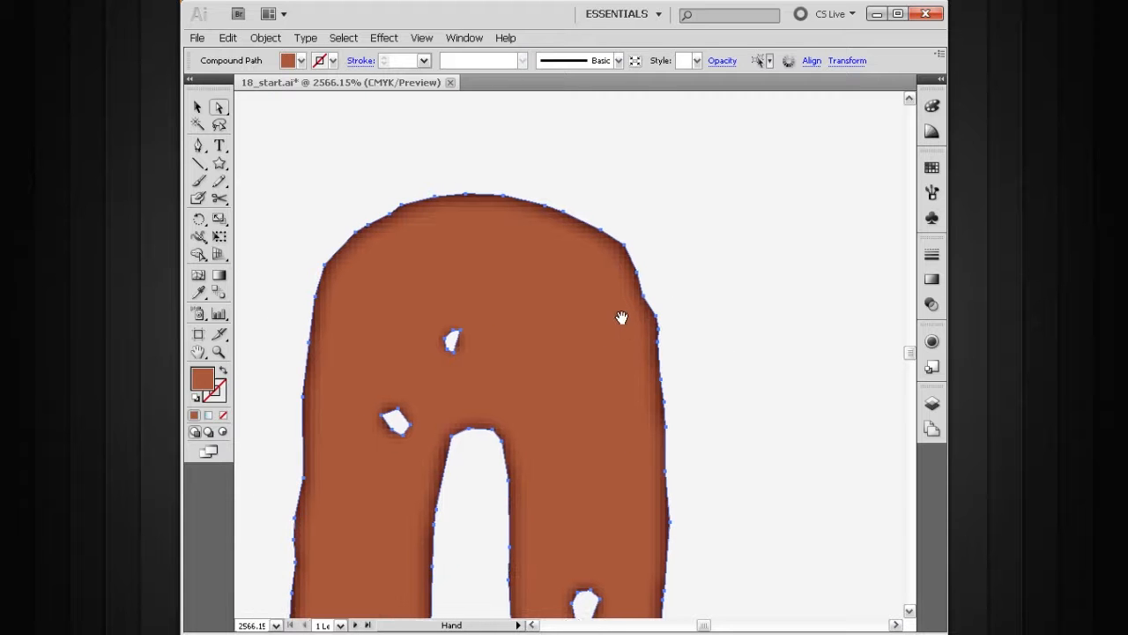
# - Try repositioning and deleting the anchor point on the Q's upper-right shoulder, undoing the edits
pyautogui.click(627, 247)
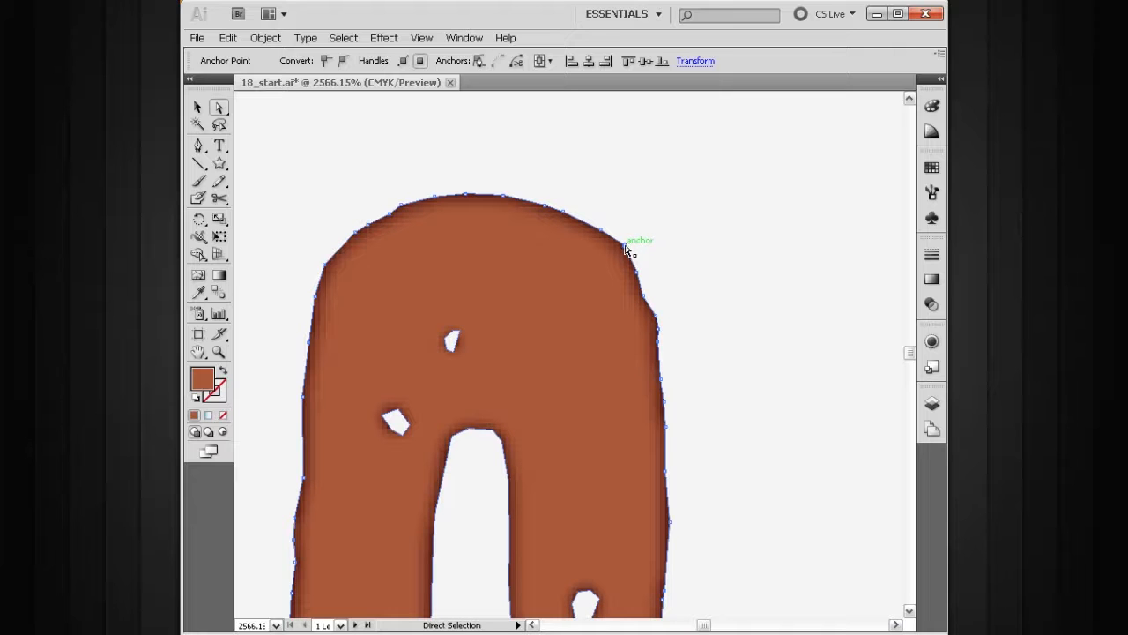
pyautogui.moveTo(625, 247)
pyautogui.mouseDown()
pyautogui.moveTo(647, 247)
pyautogui.moveTo(670, 226)
pyautogui.moveTo(630, 239)
pyautogui.mouseUp()
pyautogui.hotkey('ctrl', 'z')
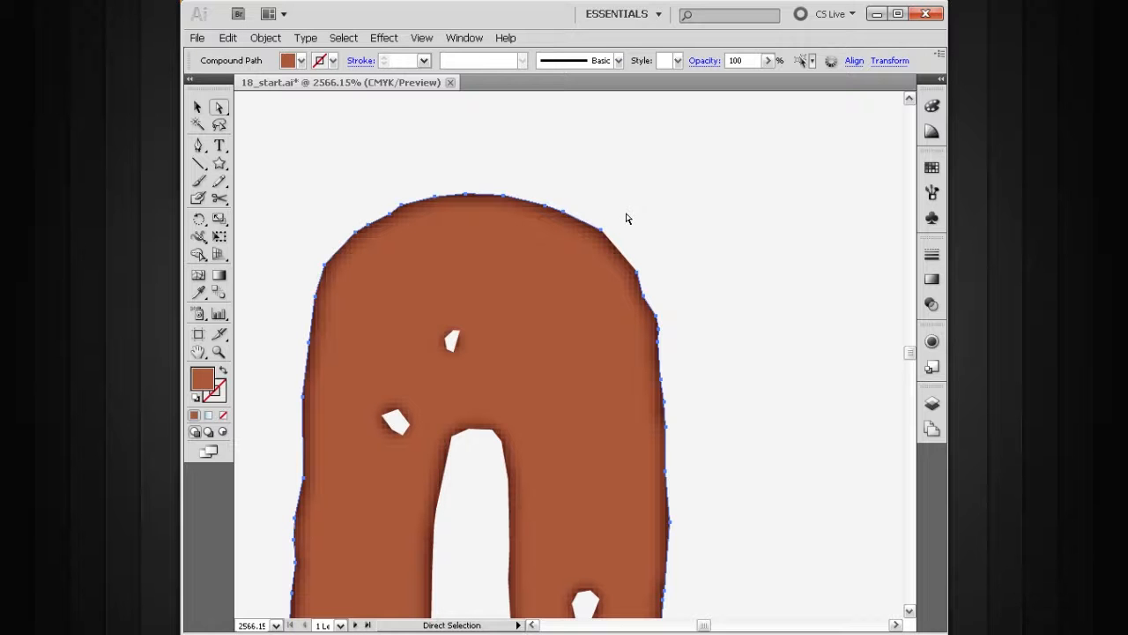
pyautogui.hotkey('ctrl', 'shift', 'z')
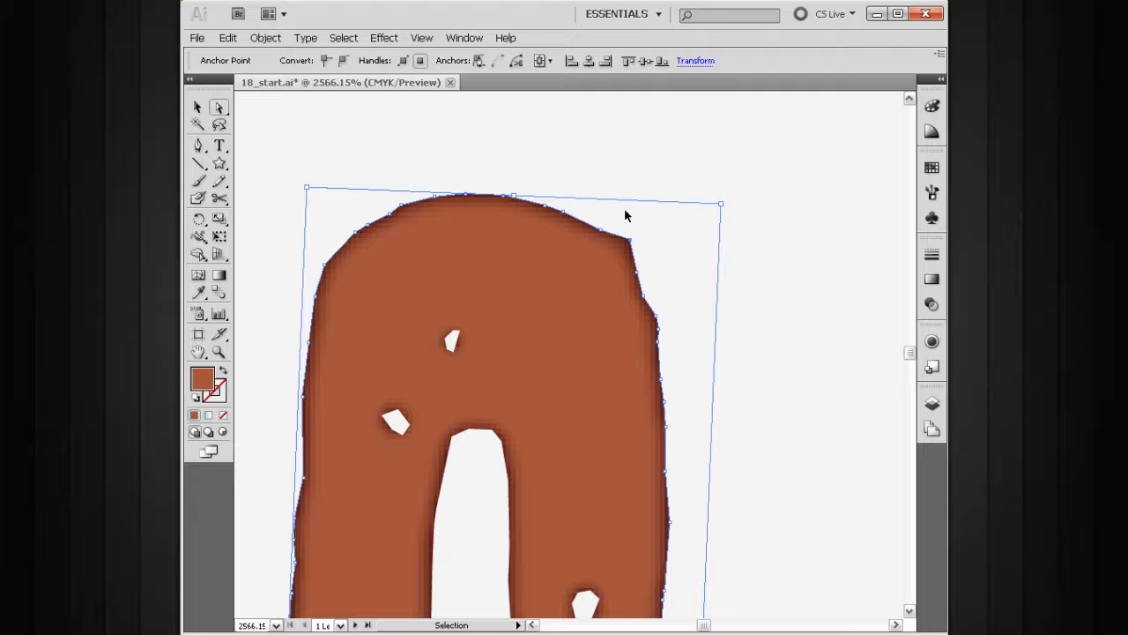
pyautogui.hotkey('ctrl', 'z')
pyautogui.hotkey('ctrl', 'z')
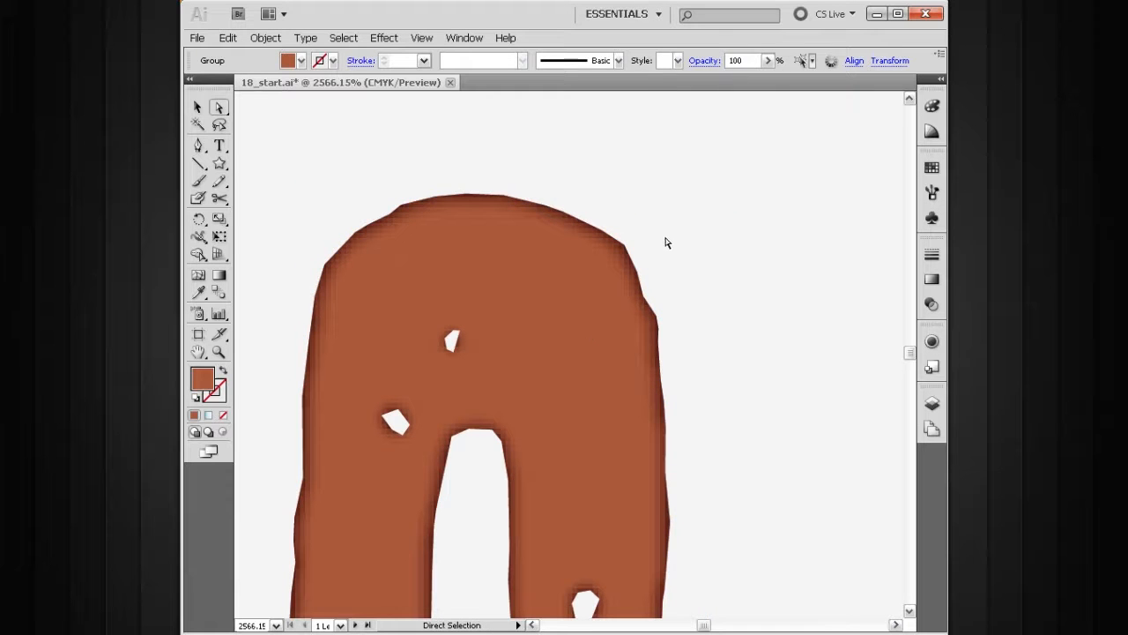
pyautogui.click(667, 243)
# - Stretch the pad of the lower paw print beside the Q by moving its bottom anchor points down and to the left
pyautogui.moveTo(590, 331); pyautogui.dragTo(629, 231)
pyautogui.keyDown('ctrl'); pyautogui.keyDown('alt'); pyautogui.click(606, 296); pyautogui.keyUp('alt'); pyautogui.keyUp('ctrl')
pyautogui.keyDown('ctrl'); pyautogui.keyDown('alt'); pyautogui.click(605, 300); pyautogui.keyUp('alt'); pyautogui.keyUp('ctrl')
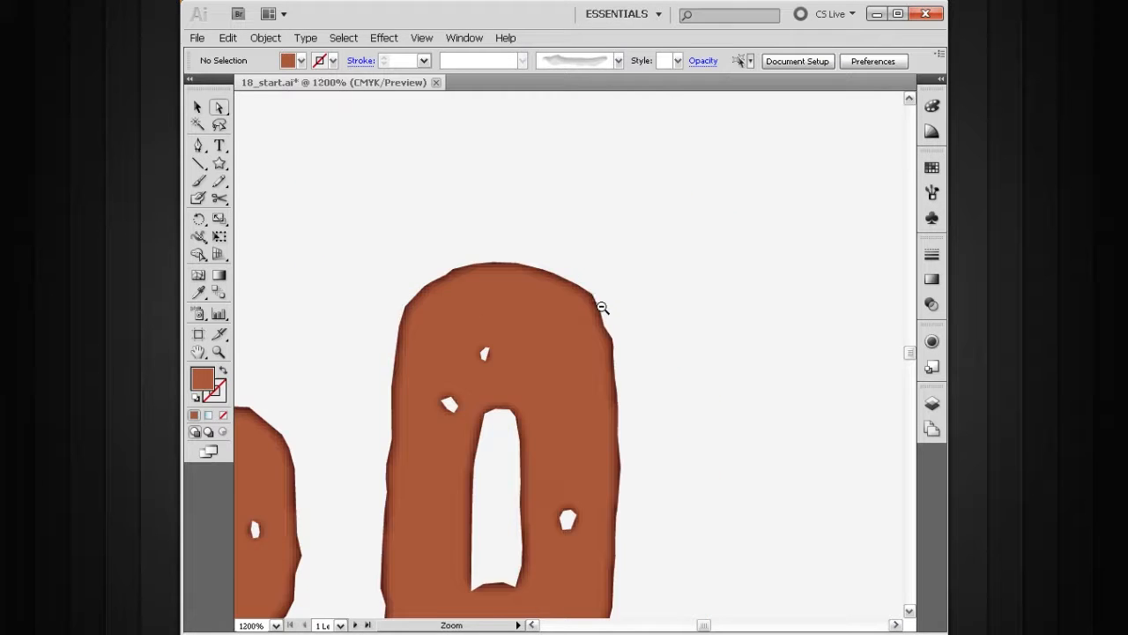
pyautogui.keyDown('ctrl'); pyautogui.keyDown('alt'); pyautogui.click(603, 304); pyautogui.keyUp('alt'); pyautogui.keyUp('ctrl')
pyautogui.keyDown('ctrl'); pyautogui.keyDown('alt'); pyautogui.click(605, 308); pyautogui.keyUp('alt'); pyautogui.keyUp('ctrl')
pyautogui.moveTo(603, 298); pyautogui.dragTo(623, 337)
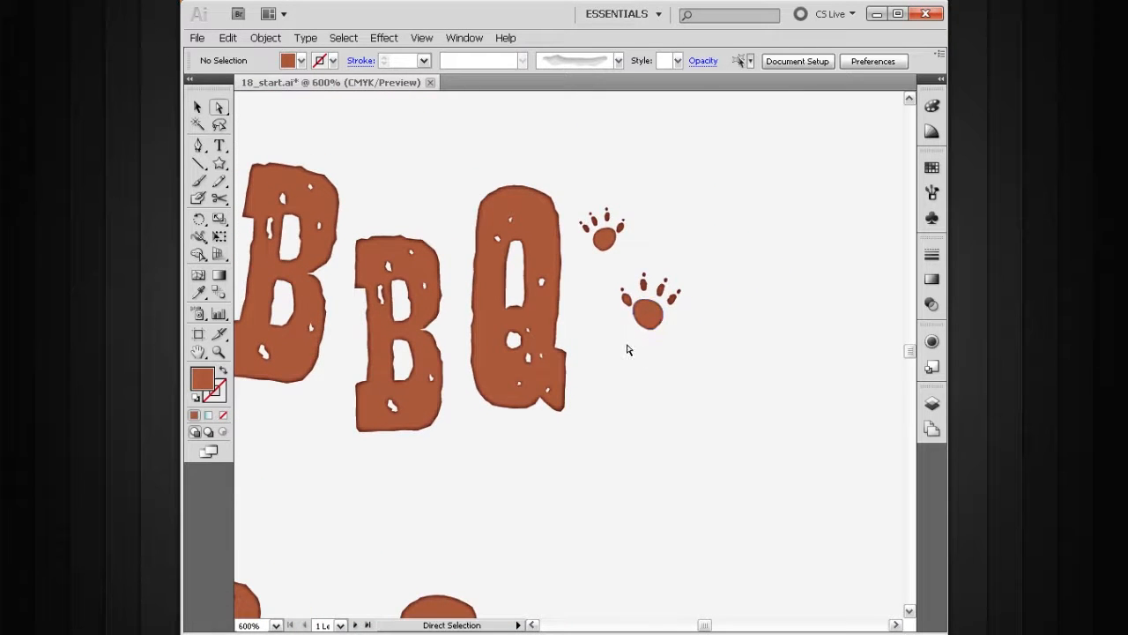
pyautogui.moveTo(700, 247); pyautogui.dragTo(646, 329)
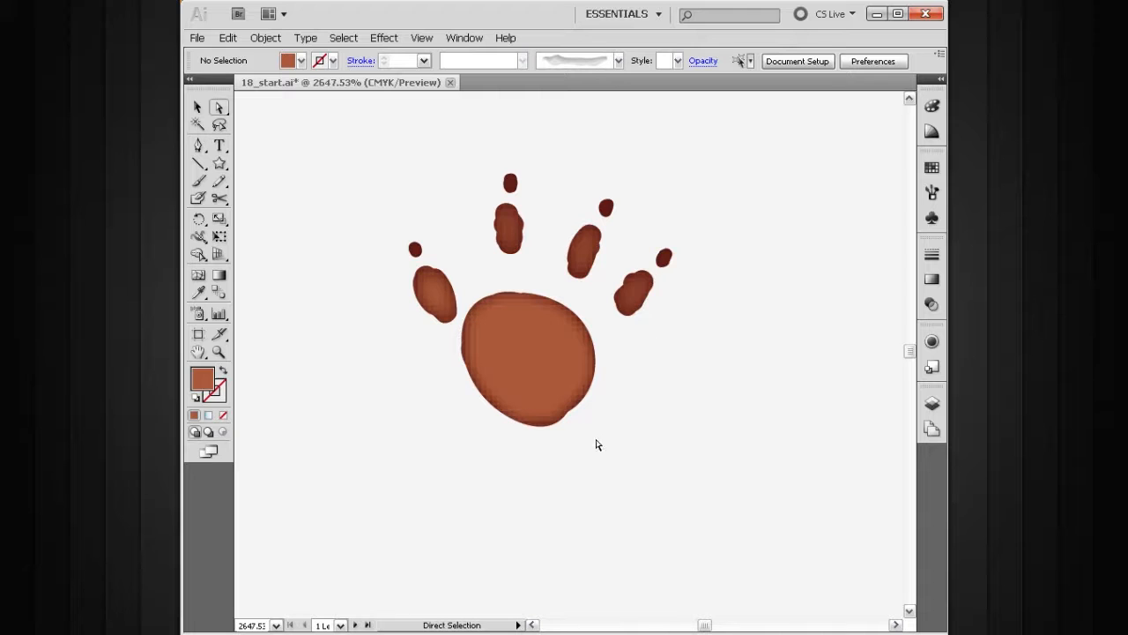
pyautogui.click(532, 360)
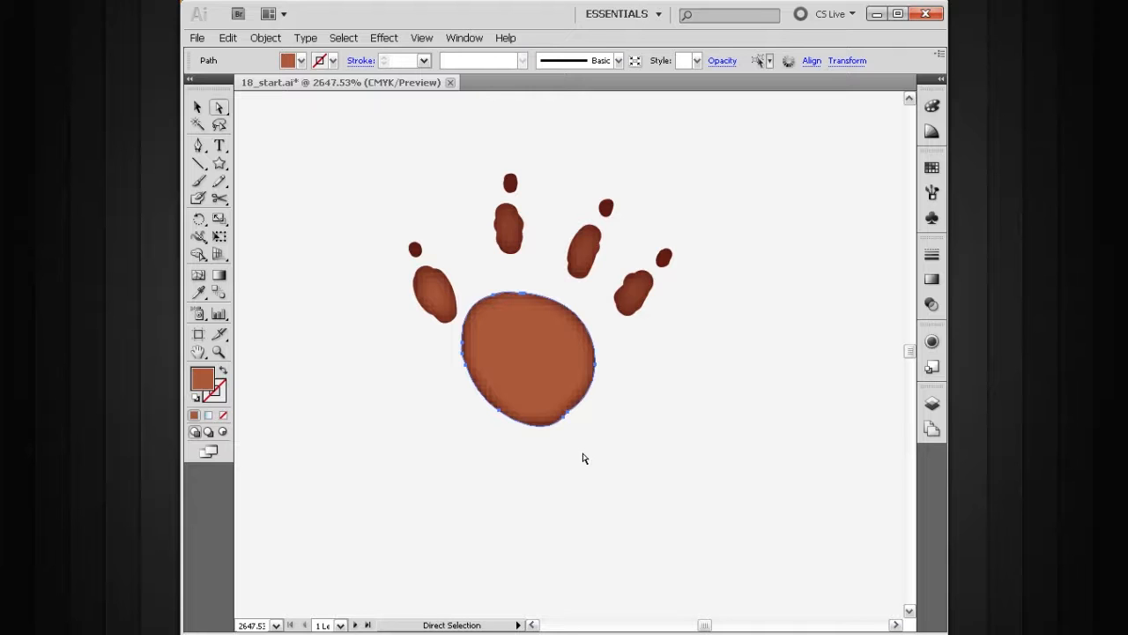
pyautogui.moveTo(587, 472); pyautogui.dragTo(480, 401)
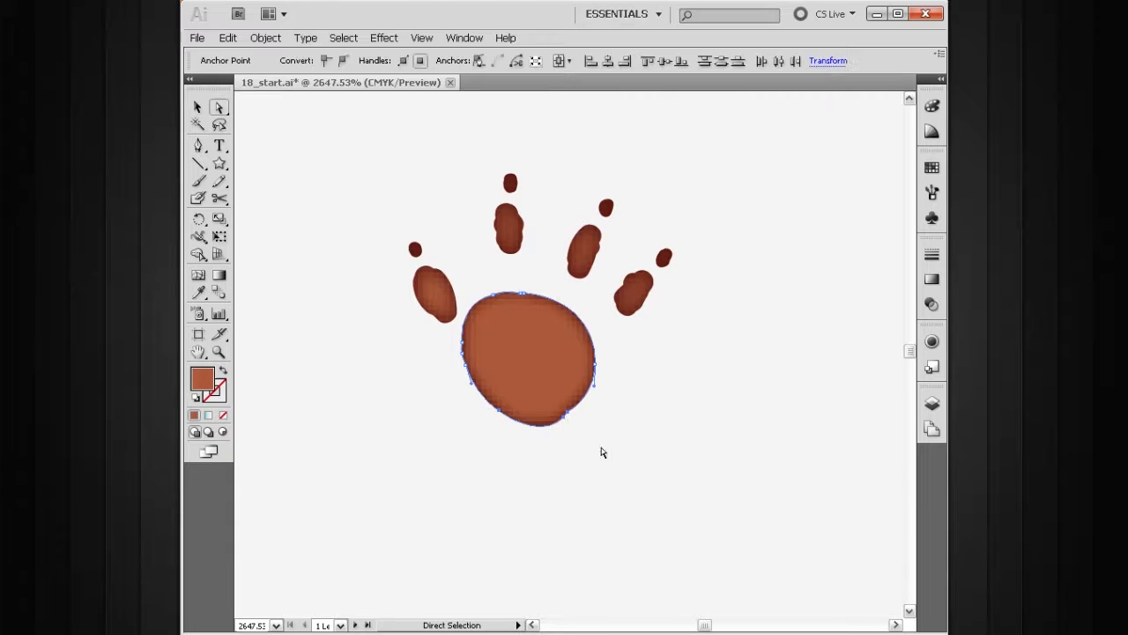
pyautogui.moveTo(564, 415); pyautogui.dragTo(517, 492)
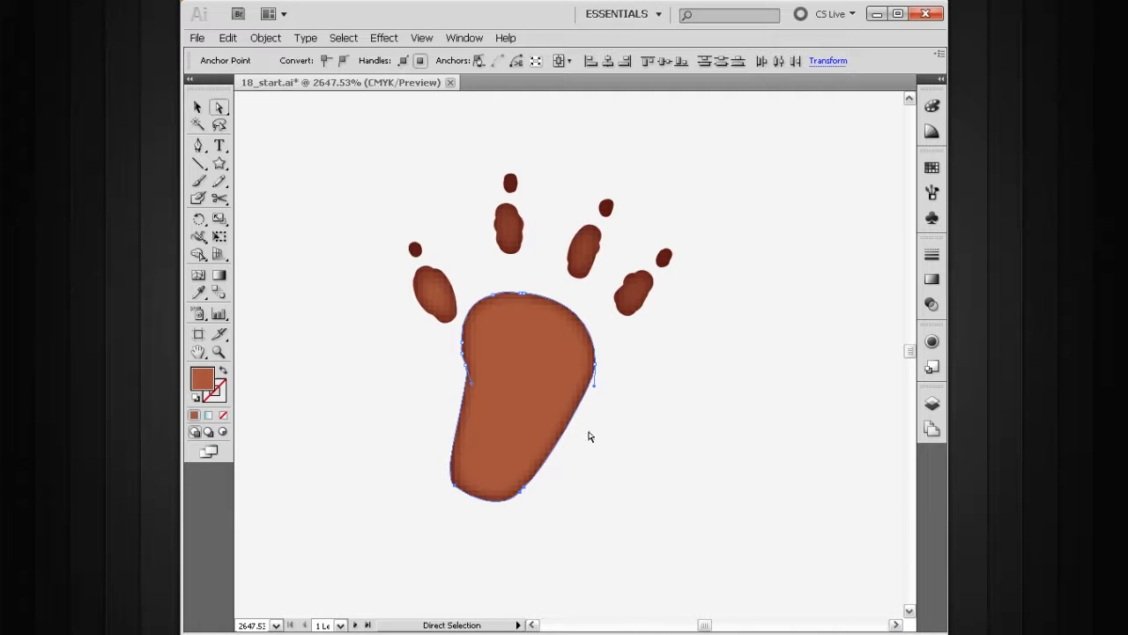
# - Undo the stretching of the lower paw print's pad and deselect the pad
pyautogui.press('ctrl')
pyautogui.hotkey('ctrl', 'z')
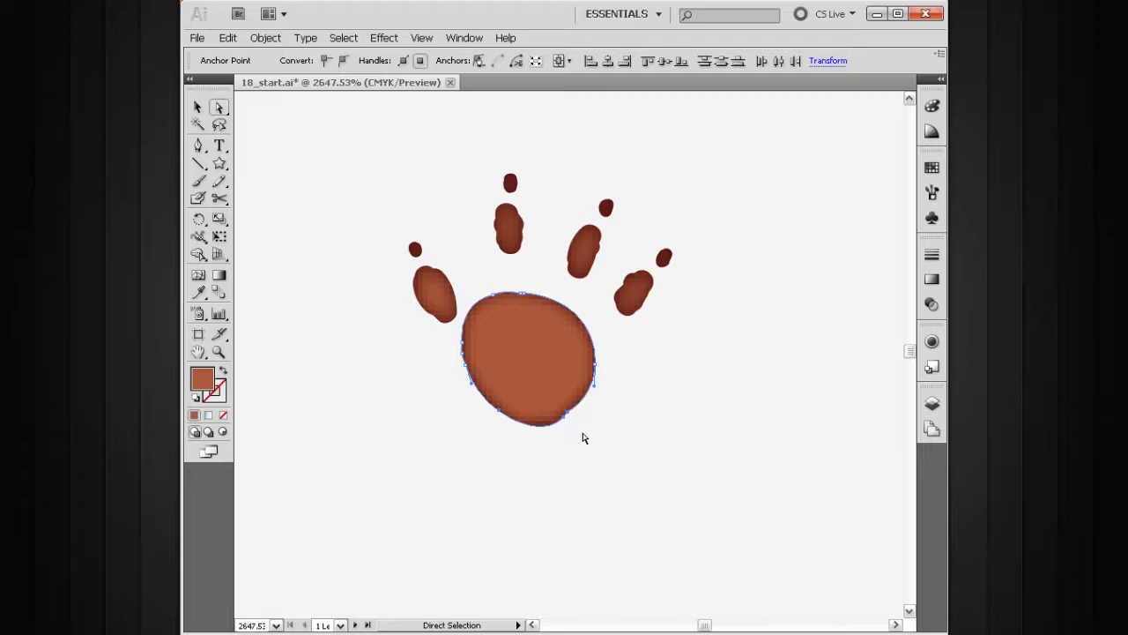
pyautogui.click(579, 438)
# - Select the anchor points along the bottom of the lower paw print's pad to examine their direction handles, and deselect the pad
pyautogui.hotkey('ctrl', 'space')
pyautogui.moveTo(682, 240); pyautogui.dragTo(442, 444)
pyautogui.moveTo(548, 412); pyautogui.dragTo(567, 355)
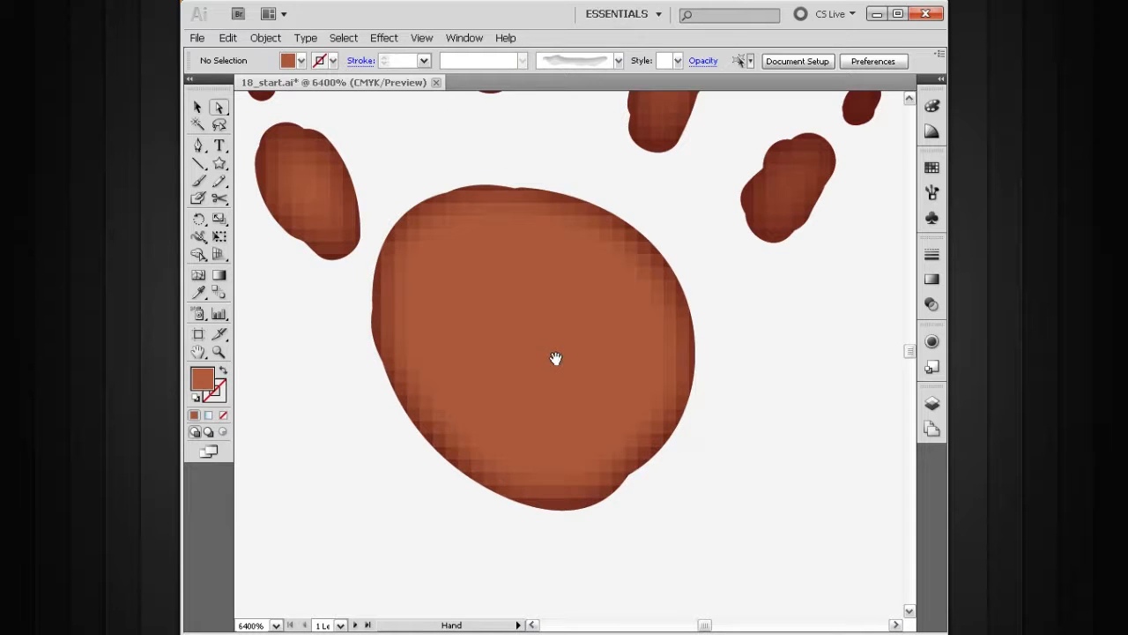
pyautogui.click(596, 437)
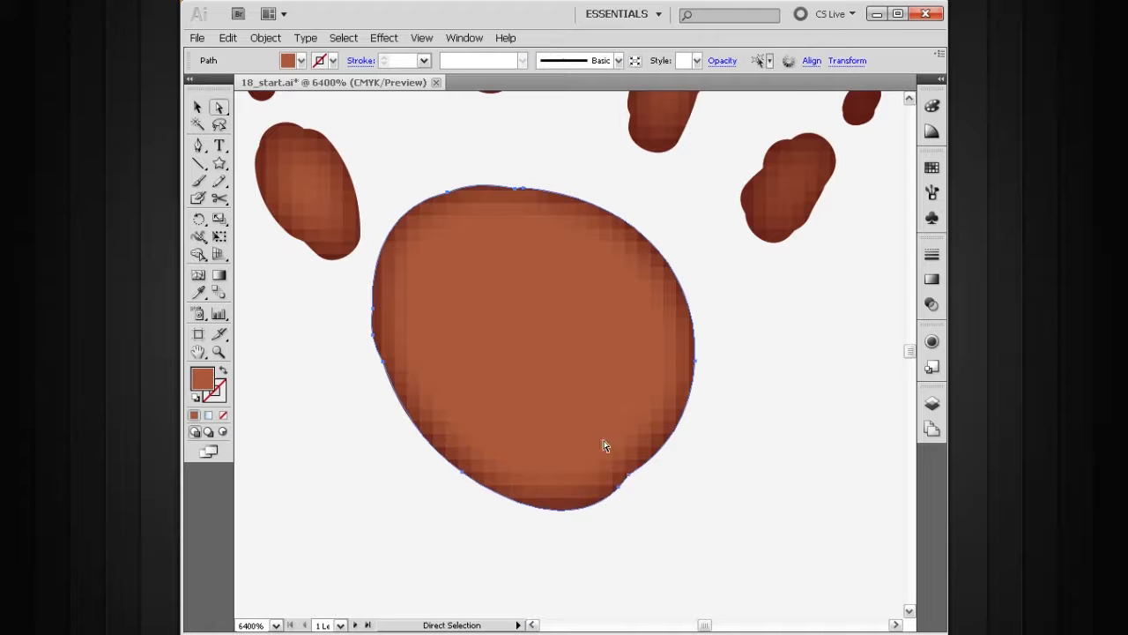
pyautogui.click(631, 480)
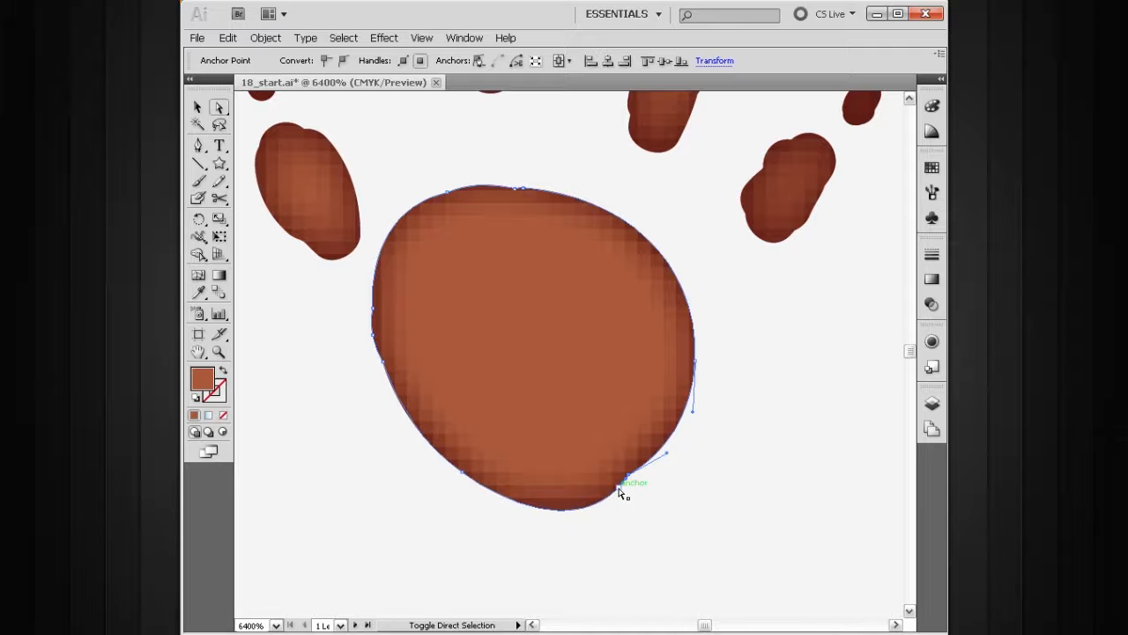
pyautogui.click(620, 501)
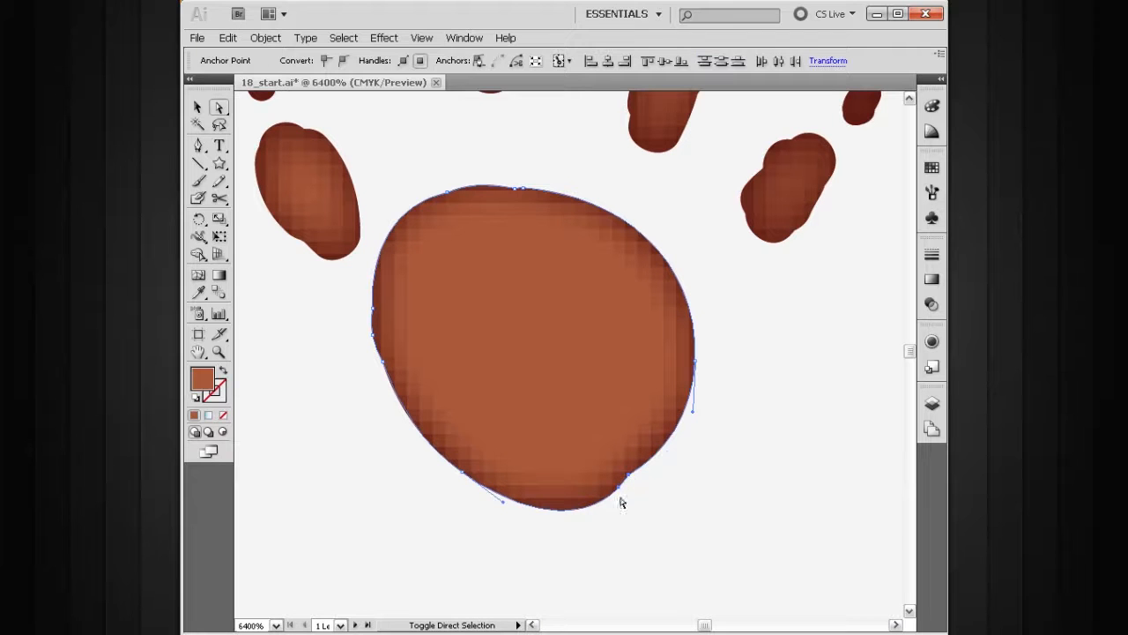
pyautogui.click(464, 474)
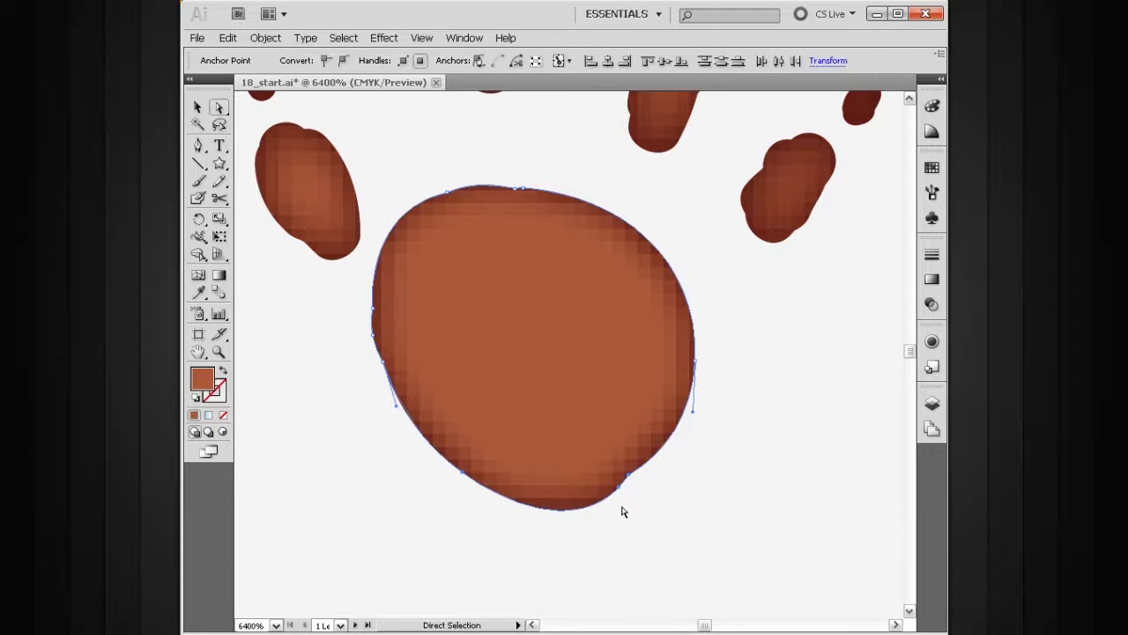
pyautogui.keyDown('ctrl'); pyautogui.click(464, 476); pyautogui.keyUp('ctrl')
pyautogui.click(678, 488)
# - Switch to the Pen tool, temporarily call up the selection tool from it, and return to the Direct Selection tool
pyautogui.press('space')
pyautogui.moveTo(564, 396); pyautogui.dragTo(604, 511)
pyautogui.keyDown('ctrl'); pyautogui.keyDown('alt'); pyautogui.click(579, 442); pyautogui.keyUp('alt'); pyautogui.keyUp('ctrl')
pyautogui.keyDown('ctrl'); pyautogui.keyDown('alt'); pyautogui.click(578, 442); pyautogui.keyUp('alt'); pyautogui.keyUp('ctrl')
pyautogui.keyDown('ctrl'); pyautogui.keyDown('alt'); pyautogui.click(578, 441); pyautogui.keyUp('alt'); pyautogui.keyUp('ctrl')
pyautogui.keyDown('ctrl'); pyautogui.keyDown('alt'); pyautogui.click(587, 458); pyautogui.keyUp('alt'); pyautogui.keyUp('ctrl')
pyautogui.keyDown('ctrl'); pyautogui.keyDown('alt'); pyautogui.click(585, 461); pyautogui.keyUp('alt'); pyautogui.keyUp('ctrl')
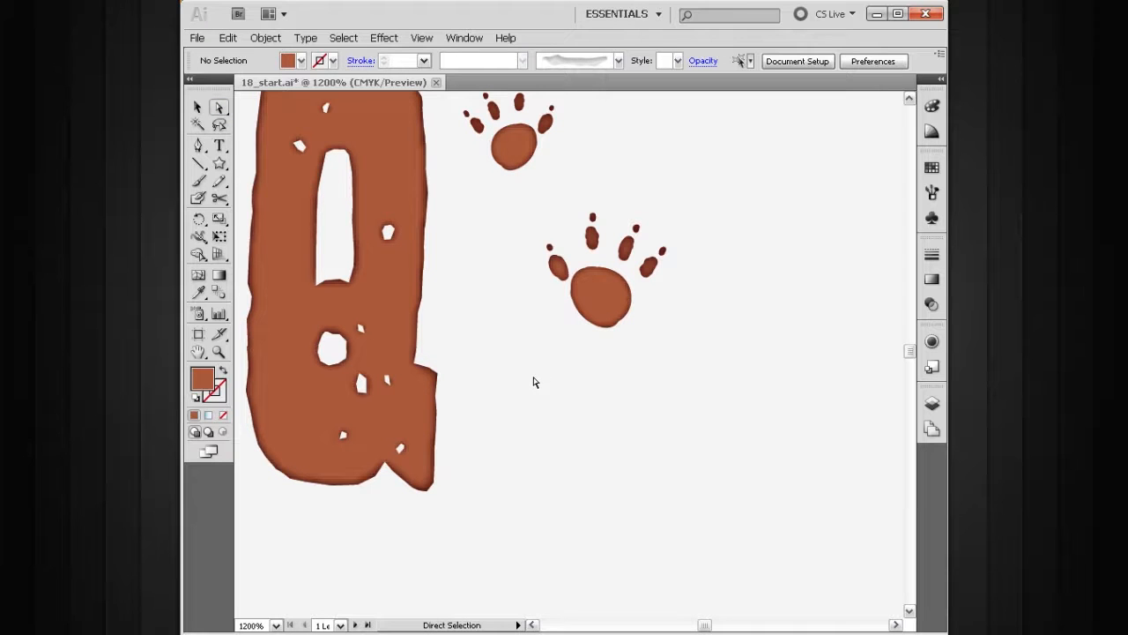
pyautogui.click(199, 146)
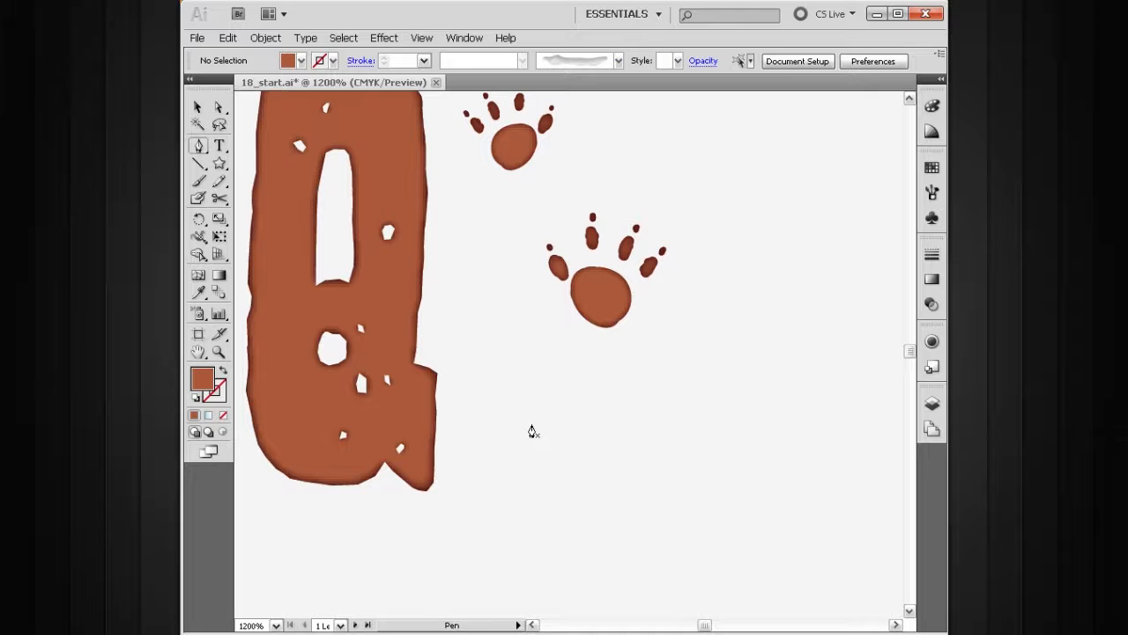
pyautogui.press('ctrl')
pyautogui.press('ctrl')
pyautogui.press('a')
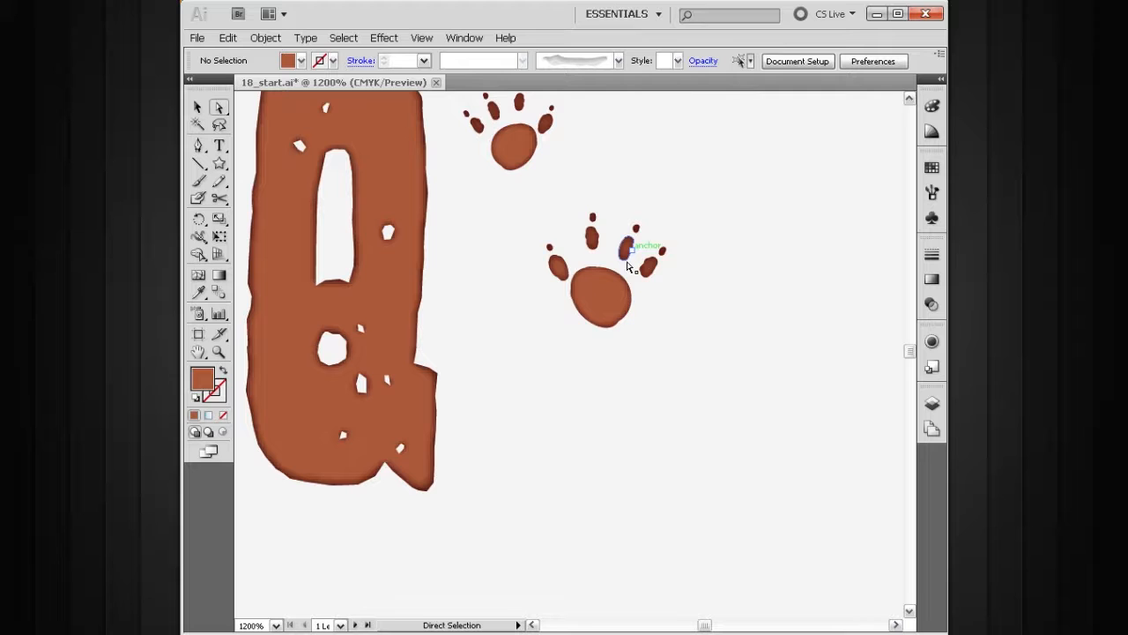
# - Try pulling the bottom curve of the lower paw print's pad downward, undo the change, and deselect the pad
pyautogui.moveTo(688, 199); pyautogui.dragTo(541, 329)
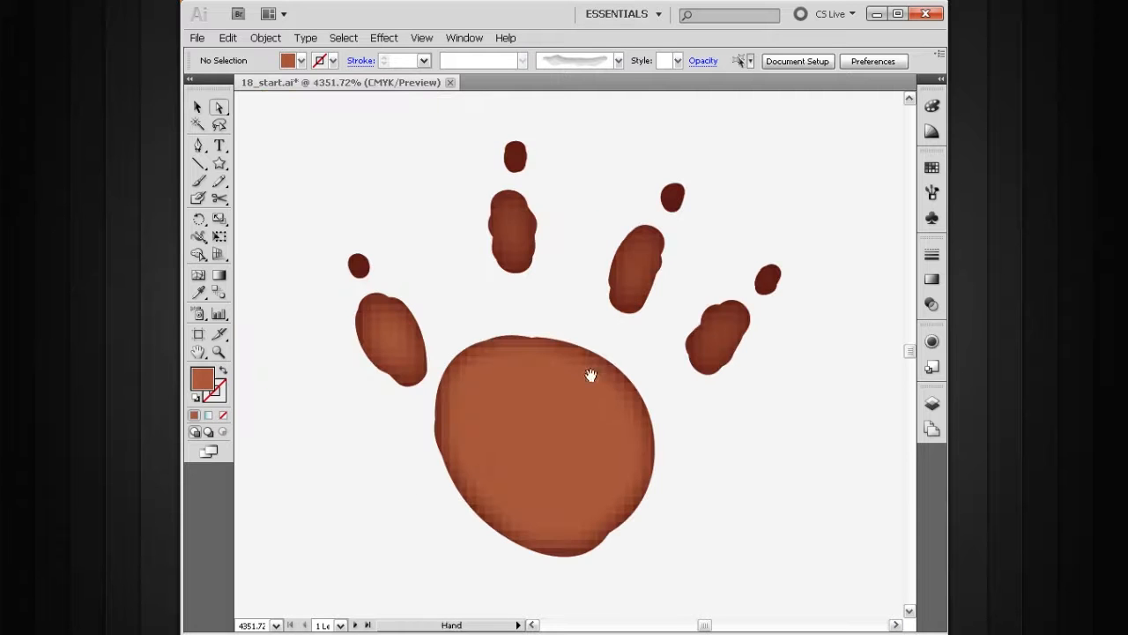
pyautogui.moveTo(591, 373); pyautogui.dragTo(584, 327)
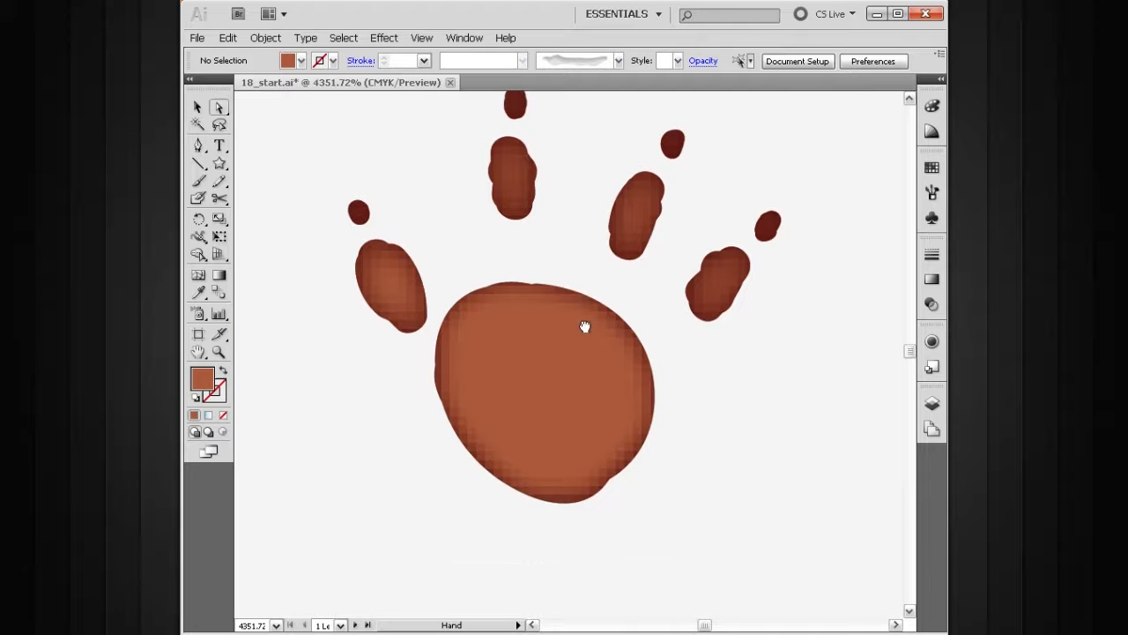
pyautogui.click(542, 370)
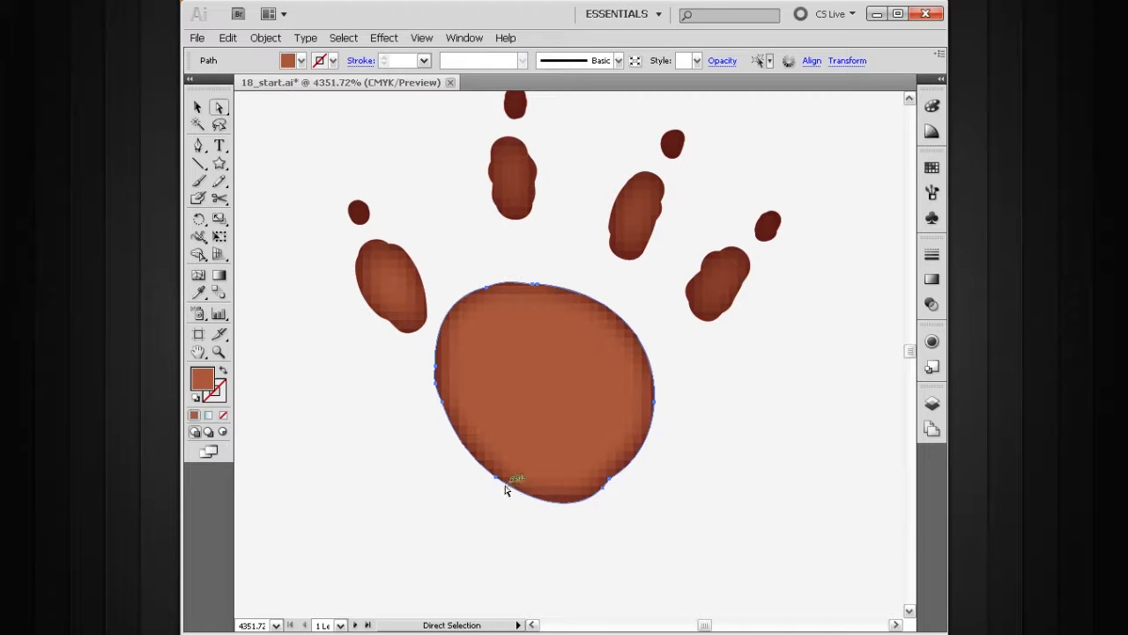
pyautogui.press('space')
pyautogui.moveTo(590, 498); pyautogui.dragTo(592, 471)
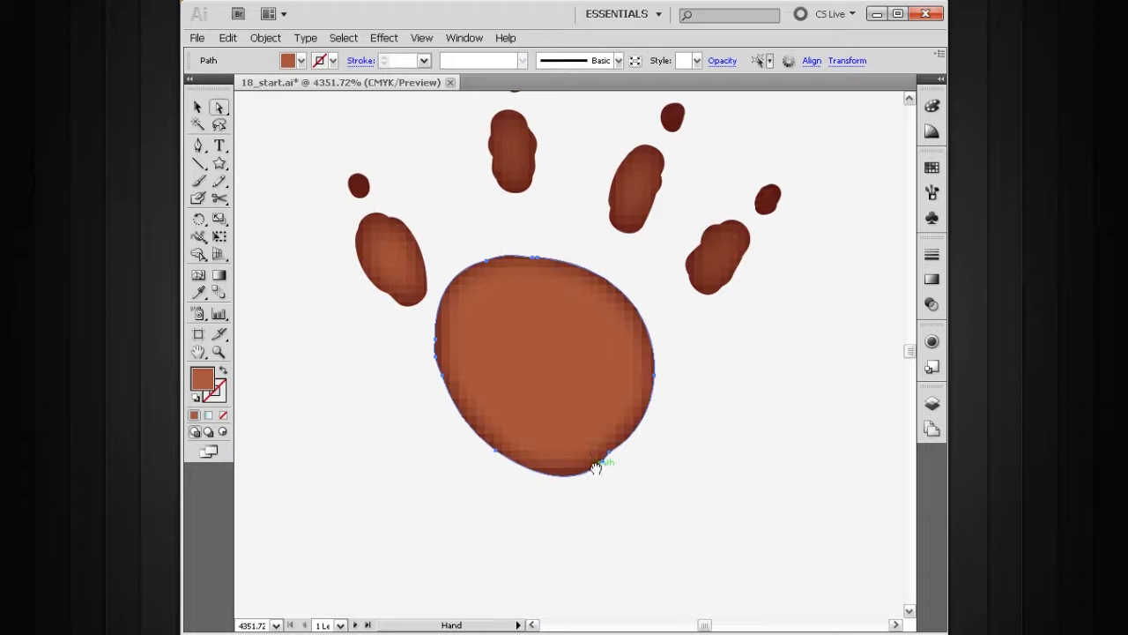
pyautogui.moveTo(550, 476); pyautogui.dragTo(552, 497)
pyautogui.hotkey('ctrl', 'z')
pyautogui.click(547, 485)
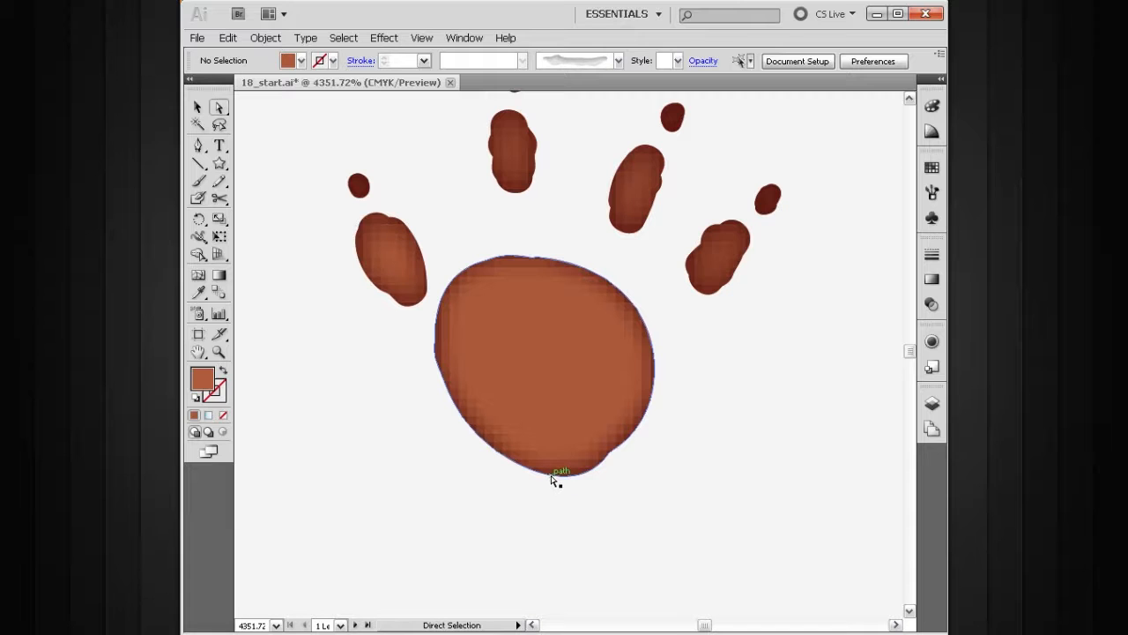
# - Pull the bottom segment of the lower paw print's pad downward, shorten its two direction handles to round the curve, and deselect the pad
pyautogui.click(554, 481)
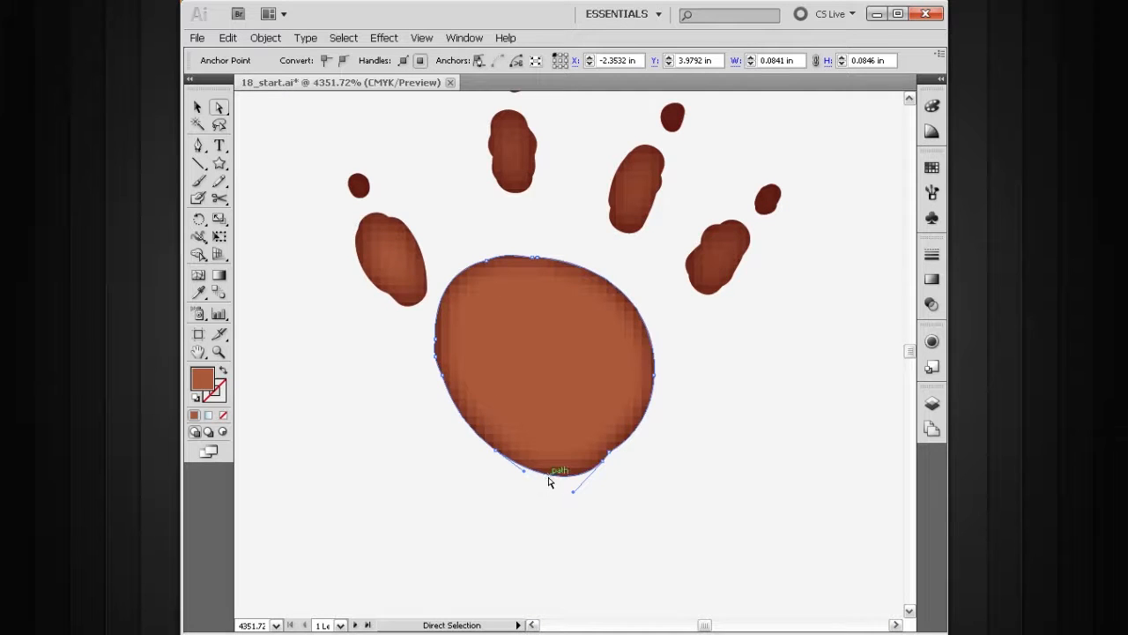
pyautogui.moveTo(550, 478)
pyautogui.mouseDown()
pyautogui.moveTo(537, 501)
pyautogui.moveTo(559, 471)
pyautogui.moveTo(554, 446)
pyautogui.moveTo(539, 499)
pyautogui.moveTo(549, 485)
pyautogui.mouseUp()
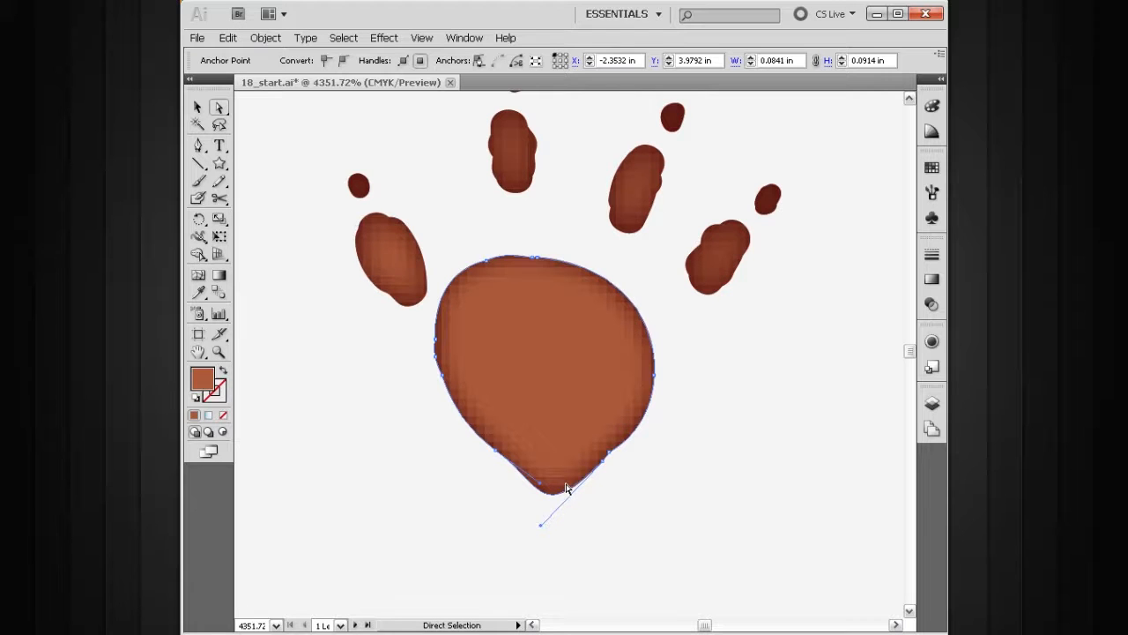
pyautogui.hotkey('ctrl', 'space')
pyautogui.moveTo(675, 341); pyautogui.dragTo(445, 549)
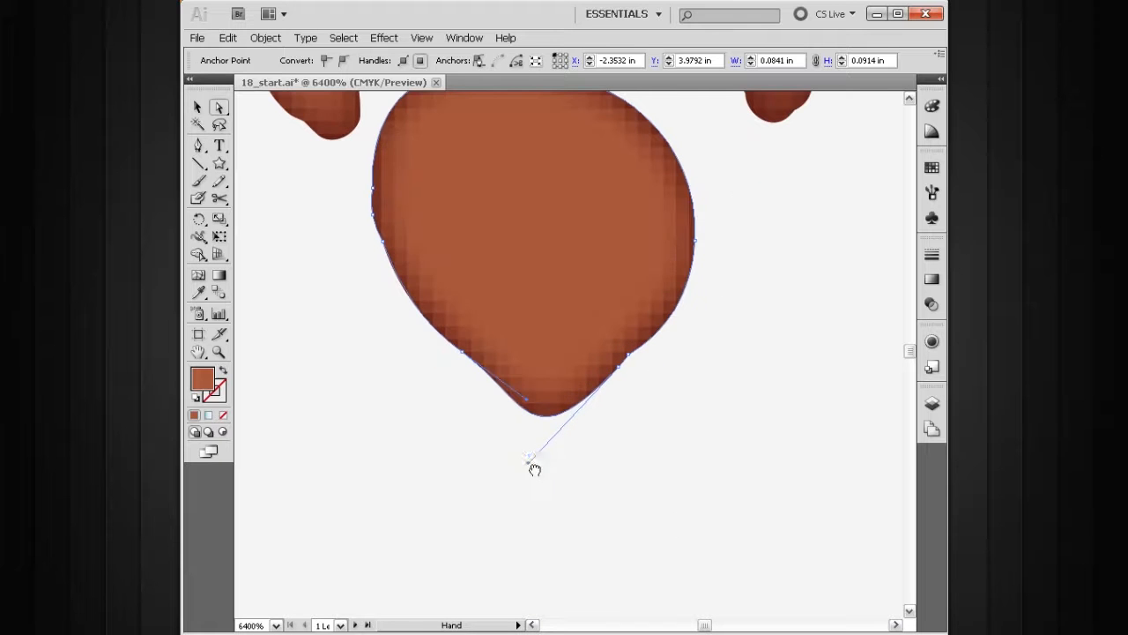
pyautogui.click(618, 367)
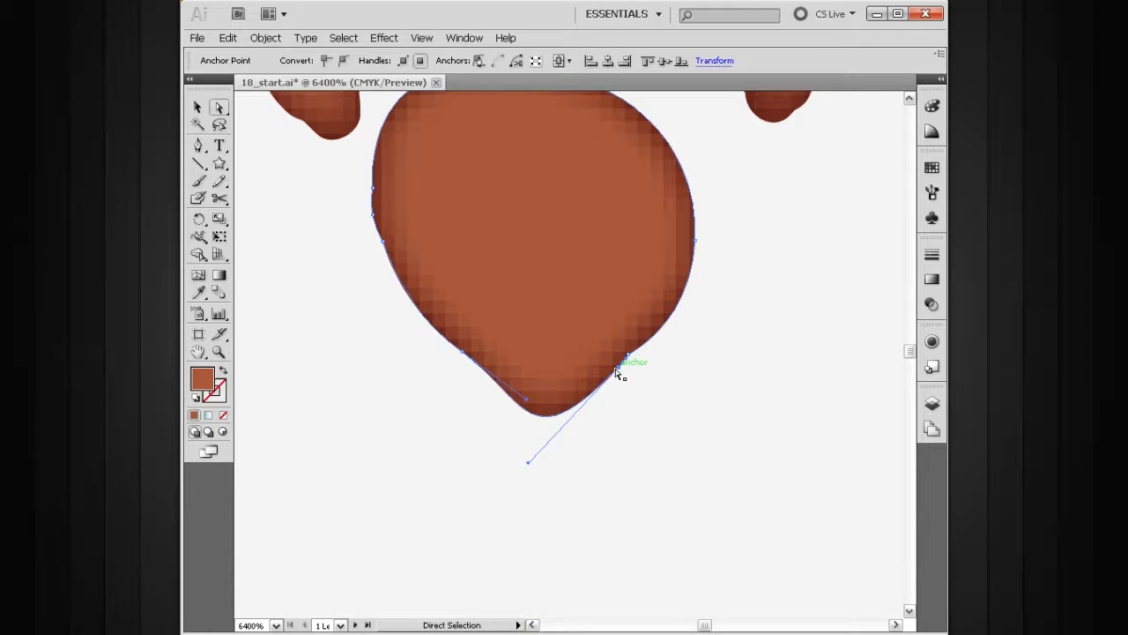
pyautogui.moveTo(529, 467); pyautogui.dragTo(566, 404)
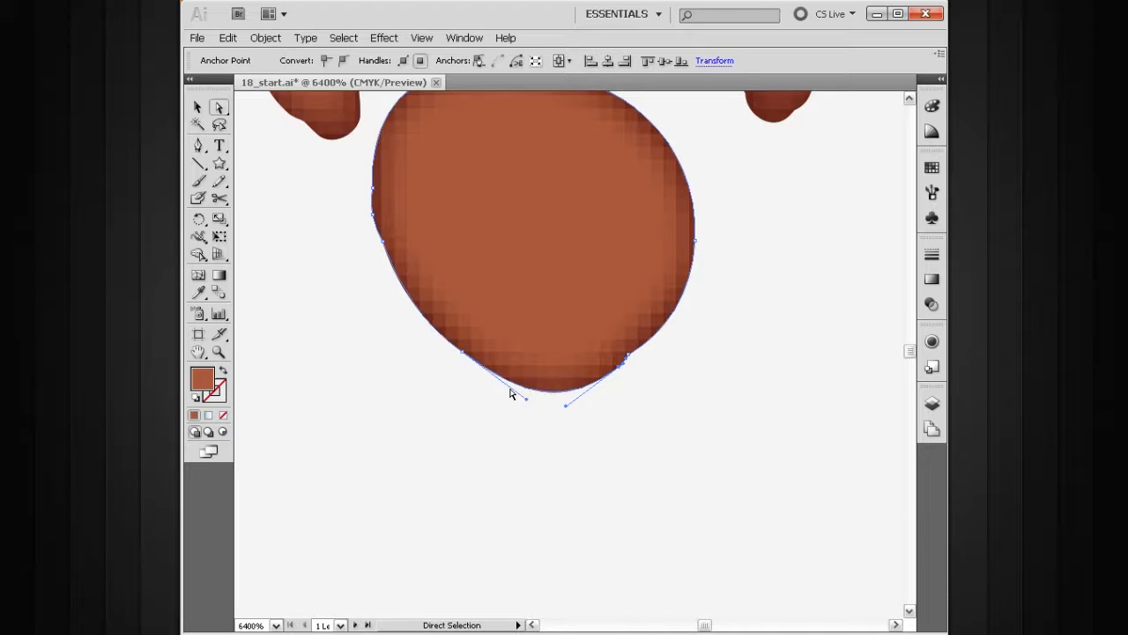
pyautogui.moveTo(525, 399); pyautogui.dragTo(505, 386)
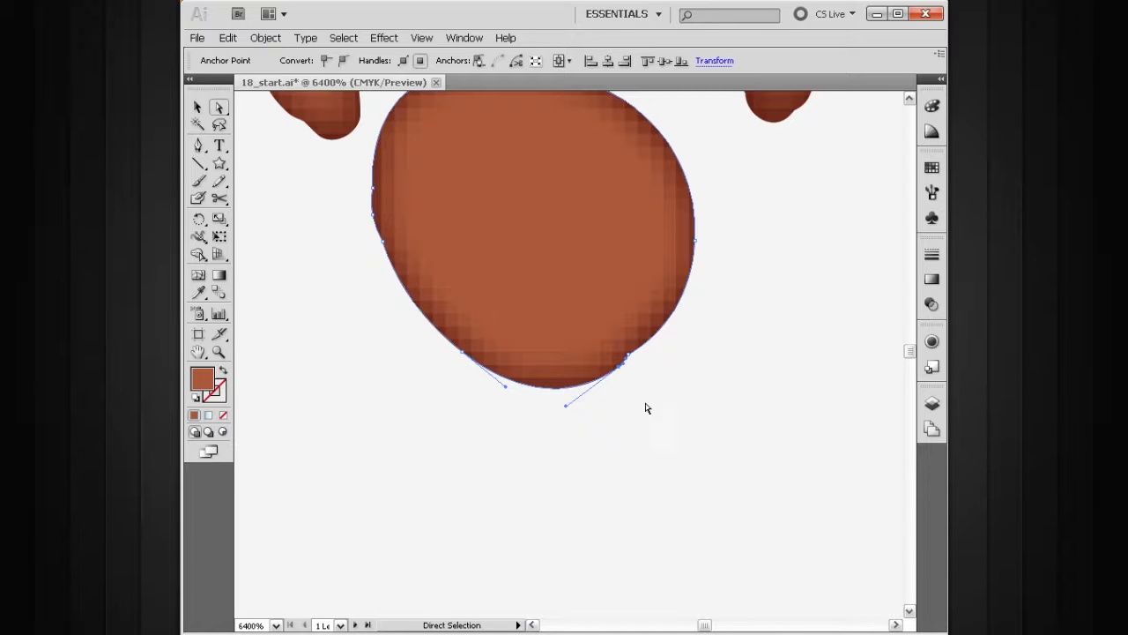
pyautogui.click(607, 439)
# - Lasso all shapes of the lower paw print, lasso only the anchor points on one side of its second toe, and deselect
pyautogui.keyDown('ctrl'); pyautogui.keyDown('alt'); pyautogui.click(555, 415); pyautogui.keyUp('alt'); pyautogui.keyUp('ctrl')
pyautogui.keyDown('ctrl'); pyautogui.keyDown('alt'); pyautogui.click(556, 418); pyautogui.keyUp('alt'); pyautogui.keyUp('ctrl')
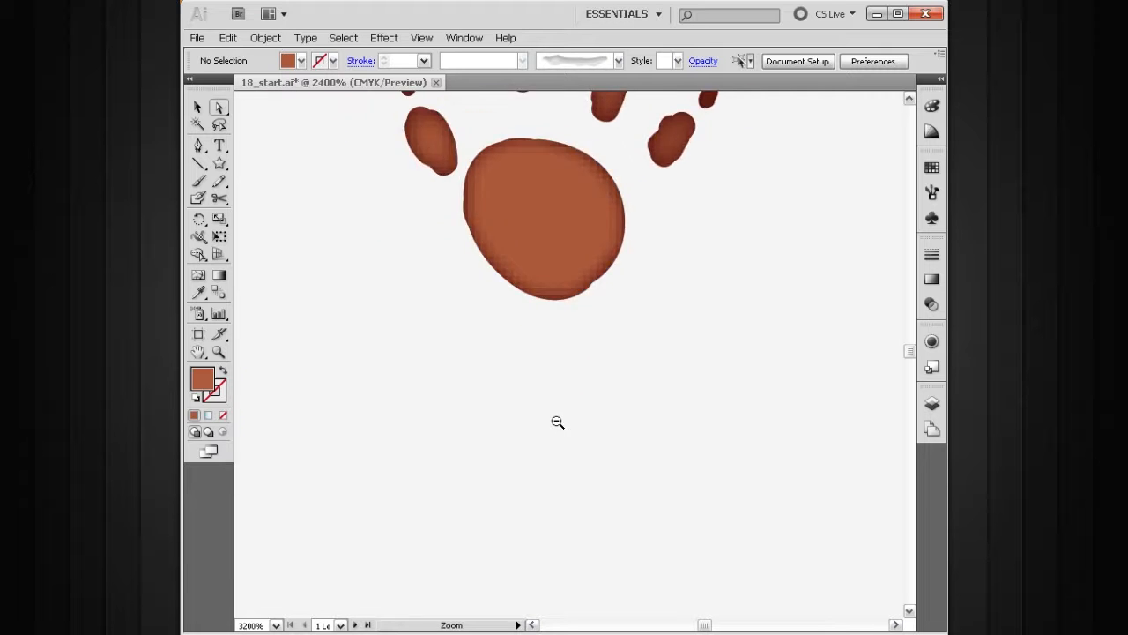
pyautogui.keyDown('ctrl'); pyautogui.keyDown('alt'); pyautogui.click(557, 420); pyautogui.keyUp('alt'); pyautogui.keyUp('ctrl')
pyautogui.moveTo(558, 398); pyautogui.dragTo(556, 456)
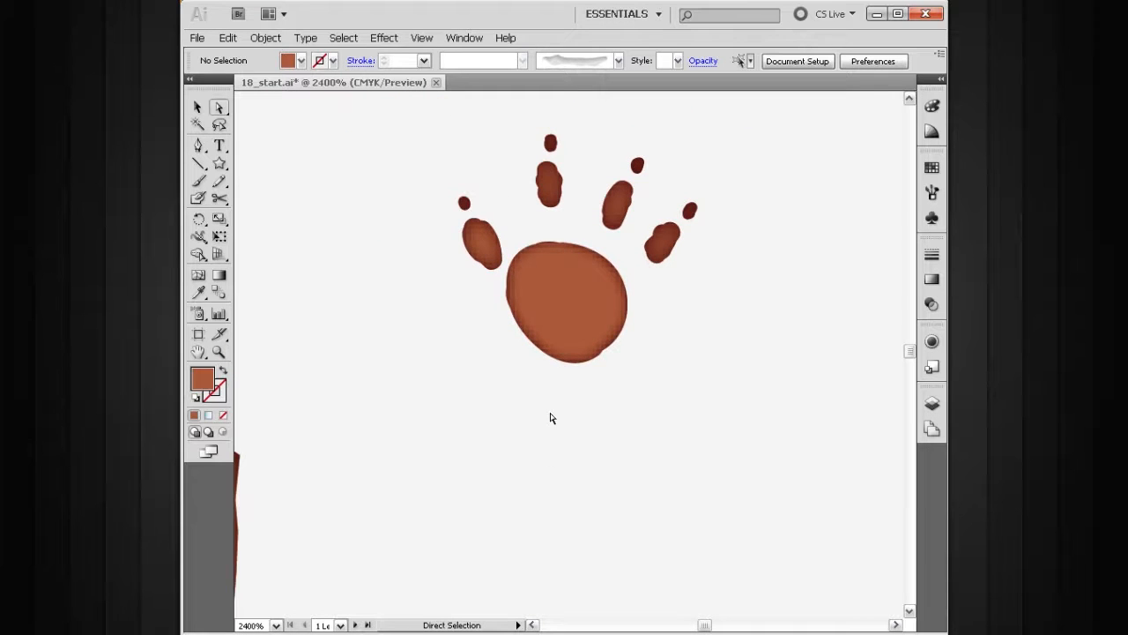
pyautogui.keyDown('ctrl'); pyautogui.keyDown('alt'); pyautogui.click(552, 415); pyautogui.keyUp('alt'); pyautogui.keyUp('ctrl')
pyautogui.keyDown('ctrl'); pyautogui.keyDown('alt'); pyautogui.click(554, 409); pyautogui.keyUp('alt'); pyautogui.keyUp('ctrl')
pyautogui.moveTo(555, 409); pyautogui.dragTo(540, 460)
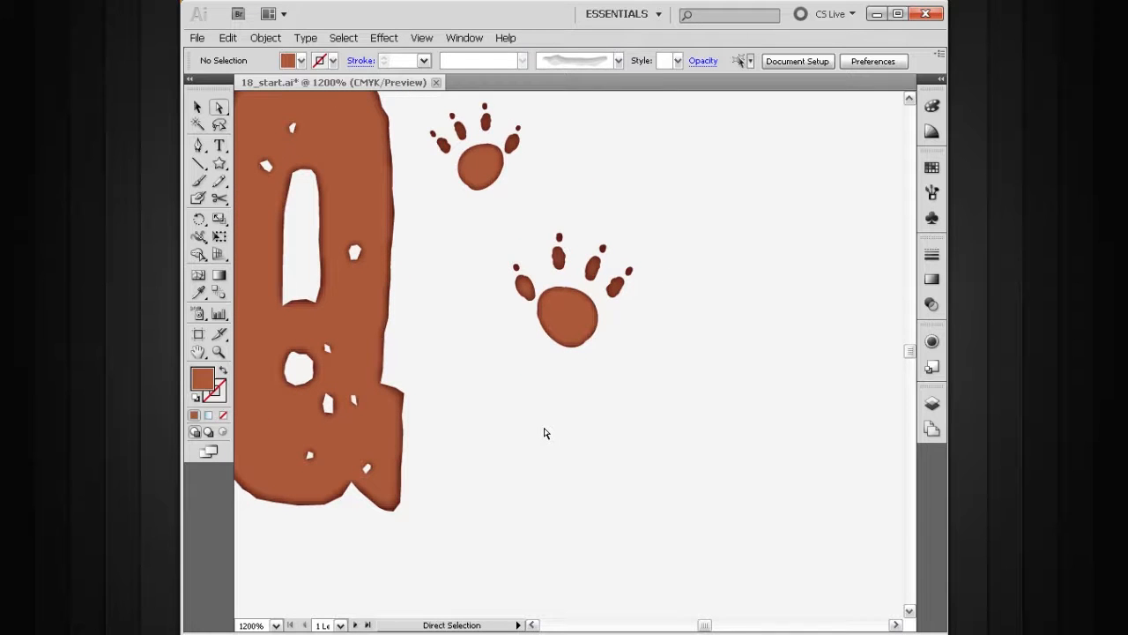
pyautogui.click(219, 126)
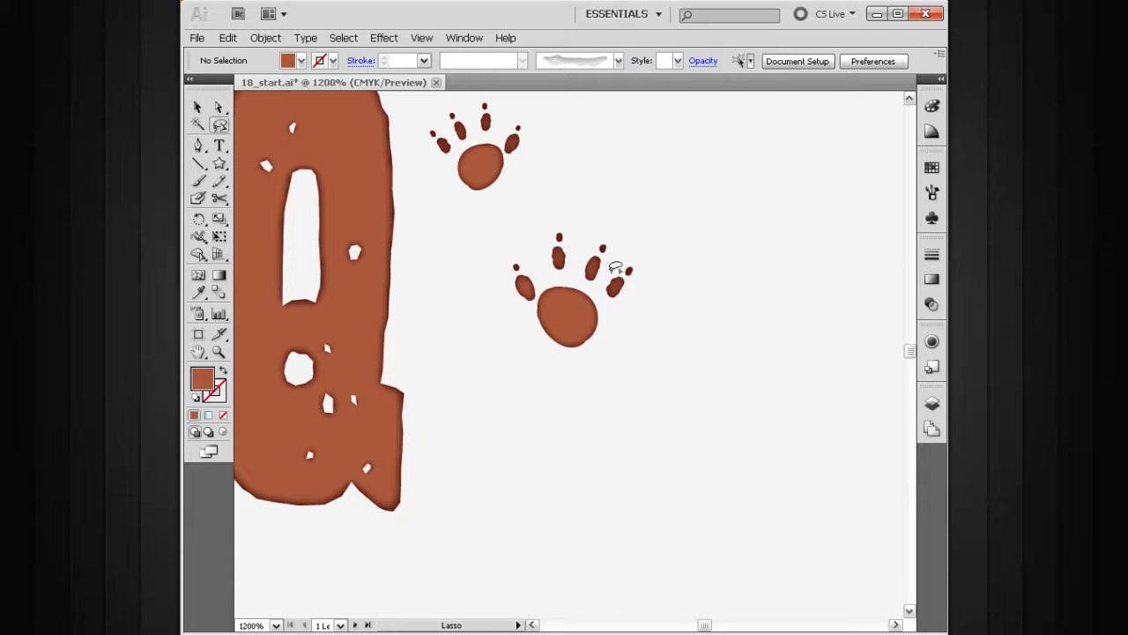
pyautogui.moveTo(695, 203); pyautogui.dragTo(463, 397)
pyautogui.moveTo(554, 305); pyautogui.dragTo(508, 274)
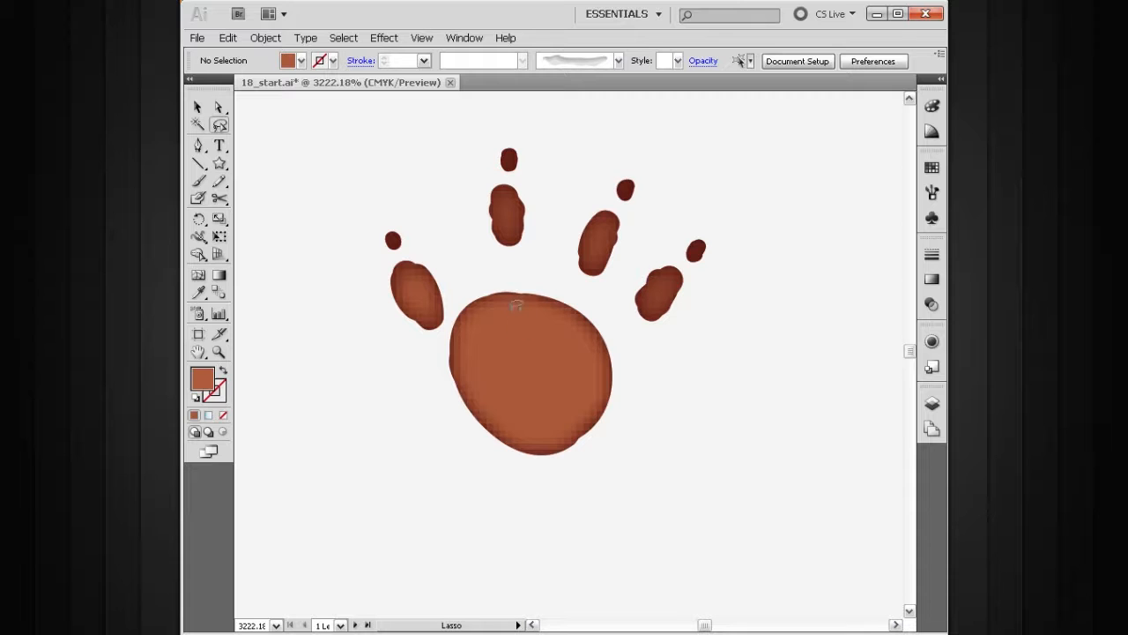
pyautogui.click(220, 107)
pyautogui.press('q')
pyautogui.moveTo(749, 124)
pyautogui.mouseDown()
pyautogui.moveTo(631, 223)
pyautogui.moveTo(444, 343)
pyautogui.moveTo(366, 412)
pyautogui.moveTo(342, 488)
pyautogui.mouseUp()
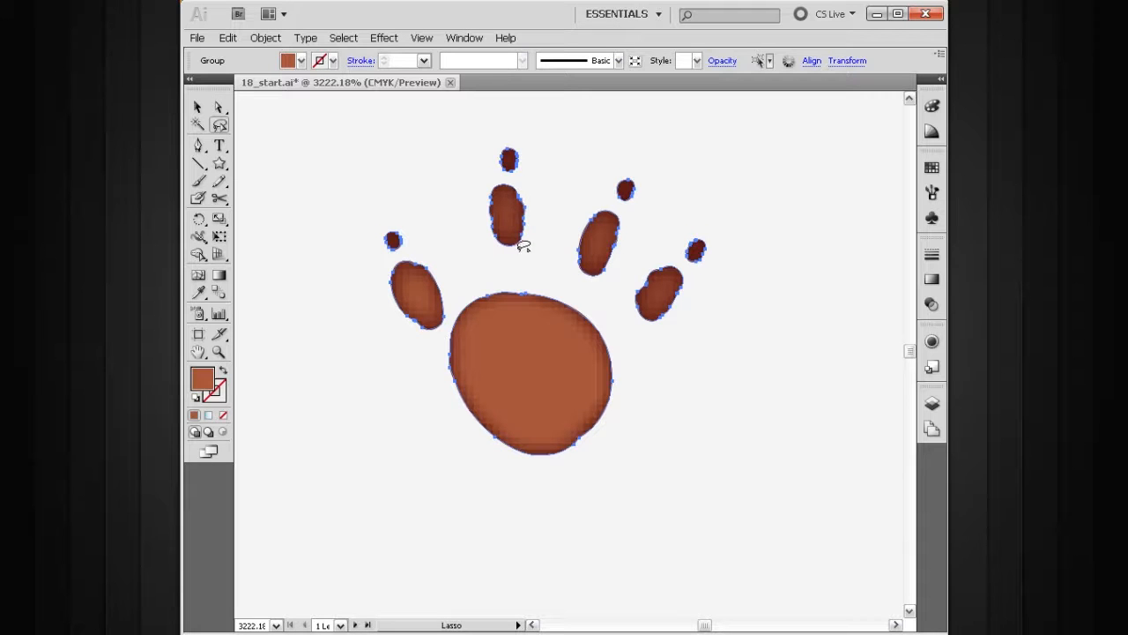
pyautogui.moveTo(544, 226)
pyautogui.mouseDown()
pyautogui.moveTo(542, 188)
pyautogui.moveTo(517, 185)
pyautogui.moveTo(511, 249)
pyautogui.moveTo(549, 232)
pyautogui.mouseUp()
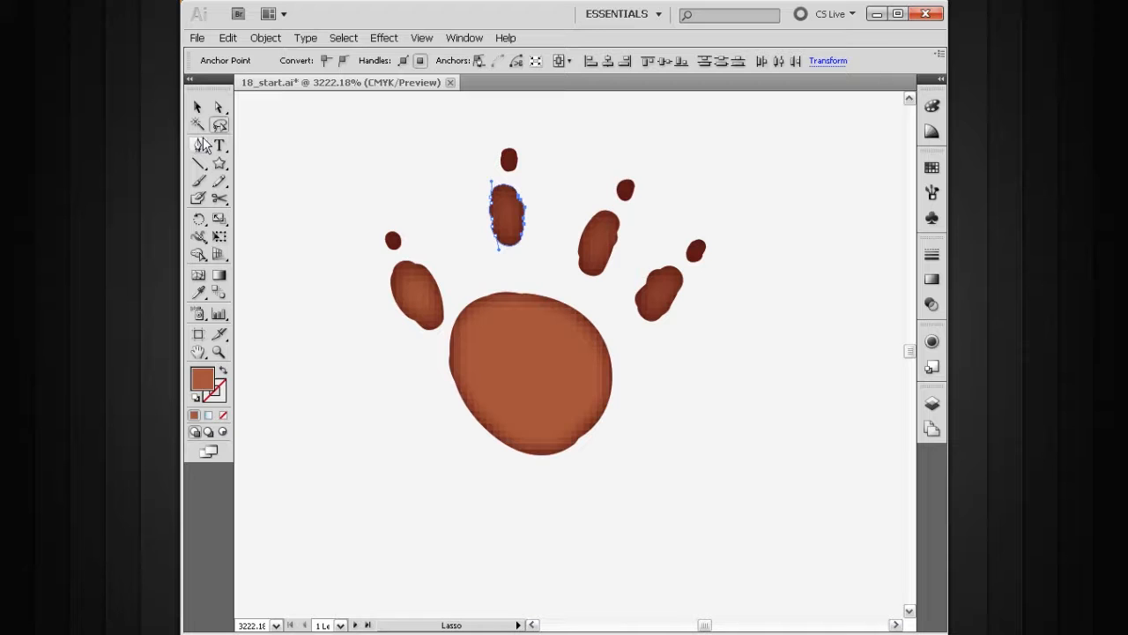
pyautogui.click(333, 178)
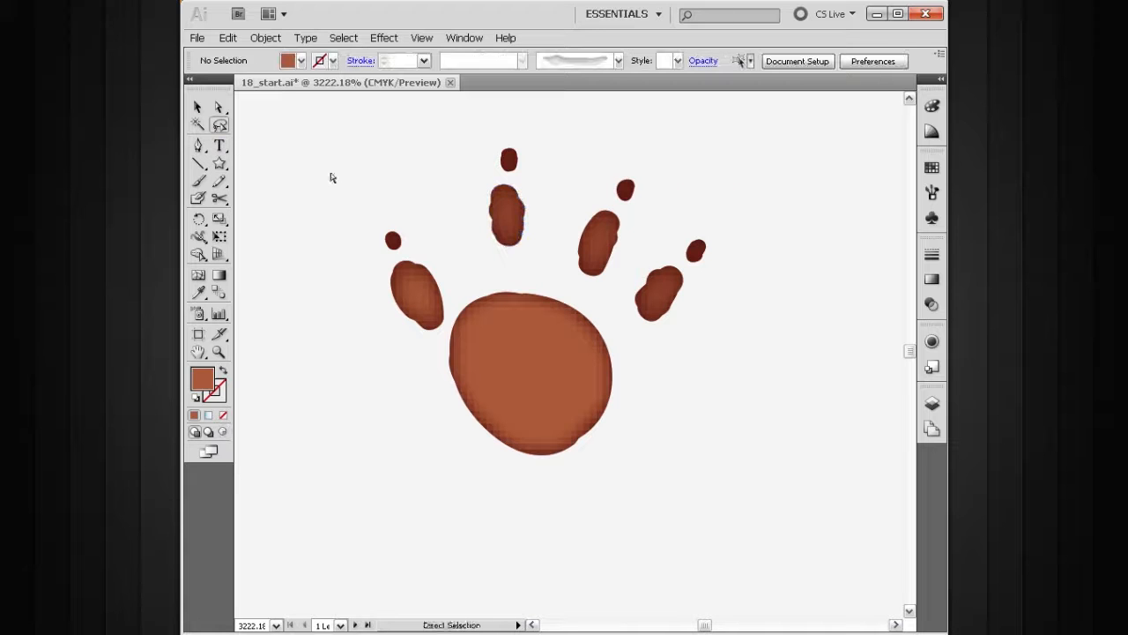
# - Select all artwork with the same fill color as the upper Q using the Magic Wand tool
pyautogui.click(197, 125)
pyautogui.press('space')
pyautogui.moveTo(425, 370); pyautogui.dragTo(443, 356)
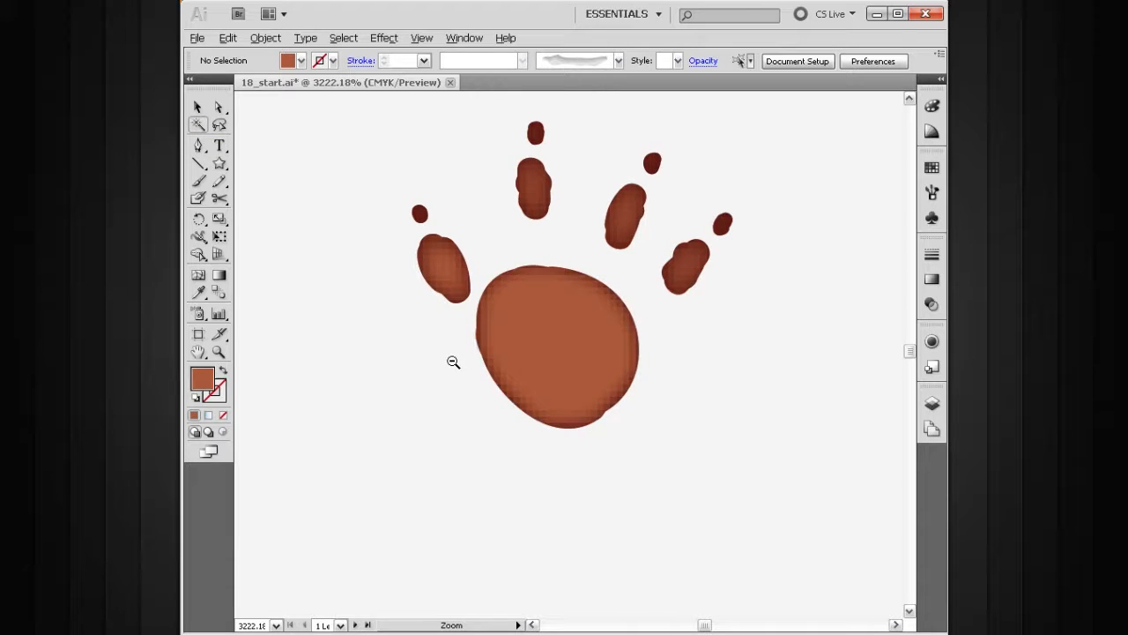
pyautogui.keyDown('ctrl'); pyautogui.keyDown('alt'); pyautogui.click(454, 359); pyautogui.keyUp('alt'); pyautogui.keyUp('ctrl')
pyautogui.keyDown('ctrl'); pyautogui.keyDown('alt'); pyautogui.click(454, 360); pyautogui.keyUp('alt'); pyautogui.keyUp('ctrl')
pyautogui.keyDown('ctrl'); pyautogui.keyDown('alt'); pyautogui.click(454, 360); pyautogui.keyUp('alt'); pyautogui.keyUp('ctrl')
pyautogui.keyDown('ctrl'); pyautogui.keyDown('alt'); pyautogui.click(454, 360); pyautogui.keyUp('alt'); pyautogui.keyUp('ctrl')
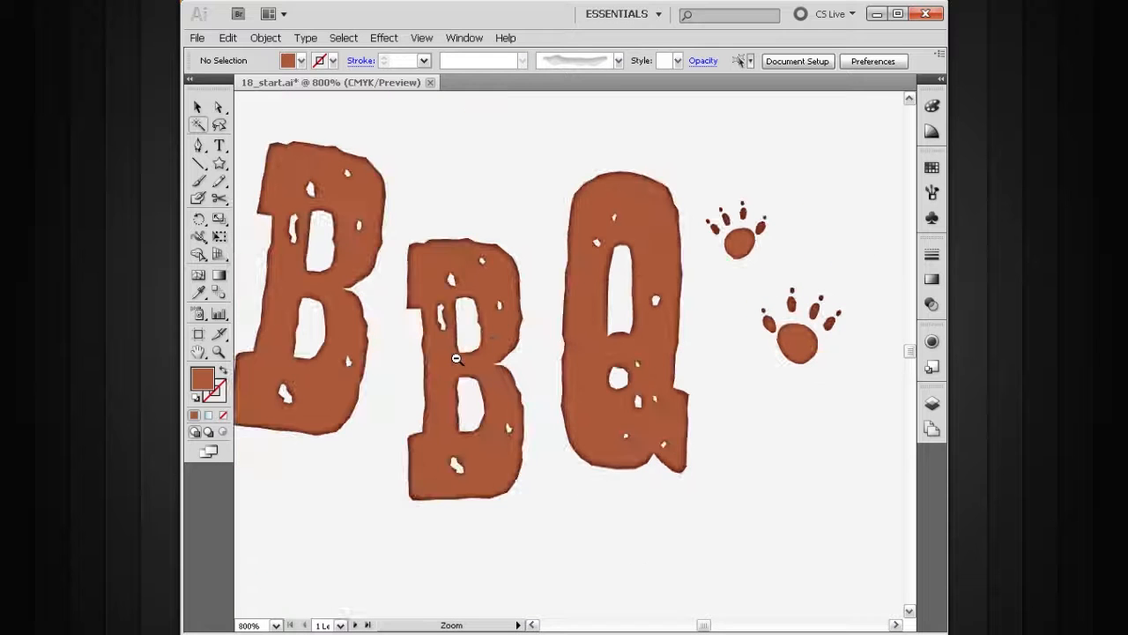
pyautogui.moveTo(493, 342); pyautogui.dragTo(419, 351)
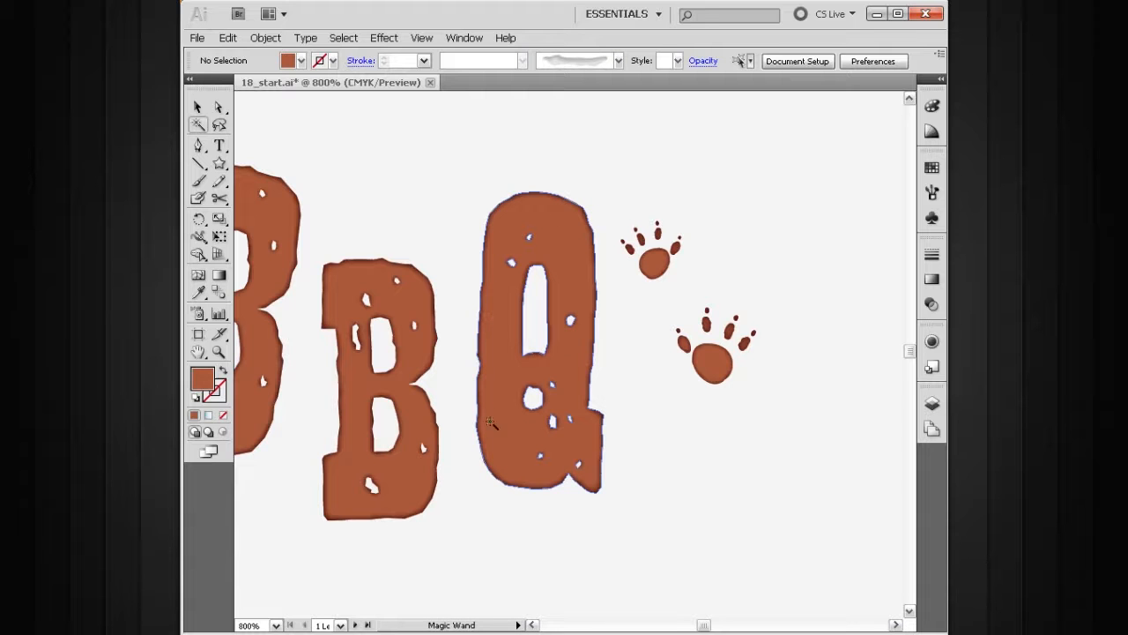
pyautogui.click(561, 219)
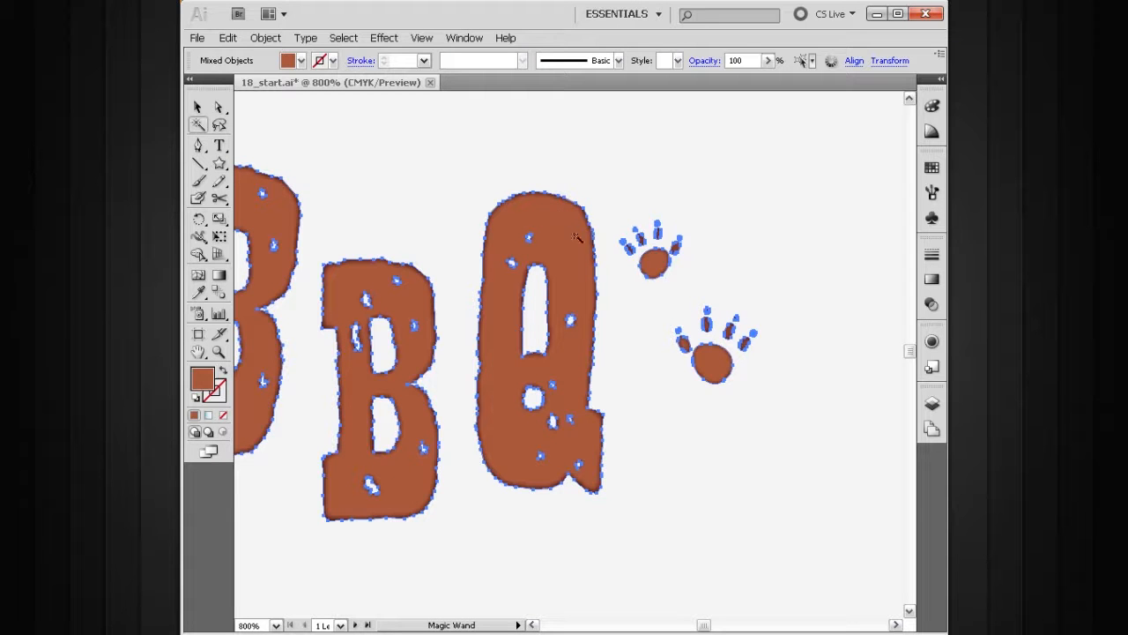
# - Check the surrounding artwork and the Woody's logo on the page for other objects included in the Magic Wand selection
pyautogui.keyDown('ctrl'); pyautogui.keyDown('alt'); pyautogui.click(610, 328); pyautogui.keyUp('alt'); pyautogui.keyUp('ctrl')
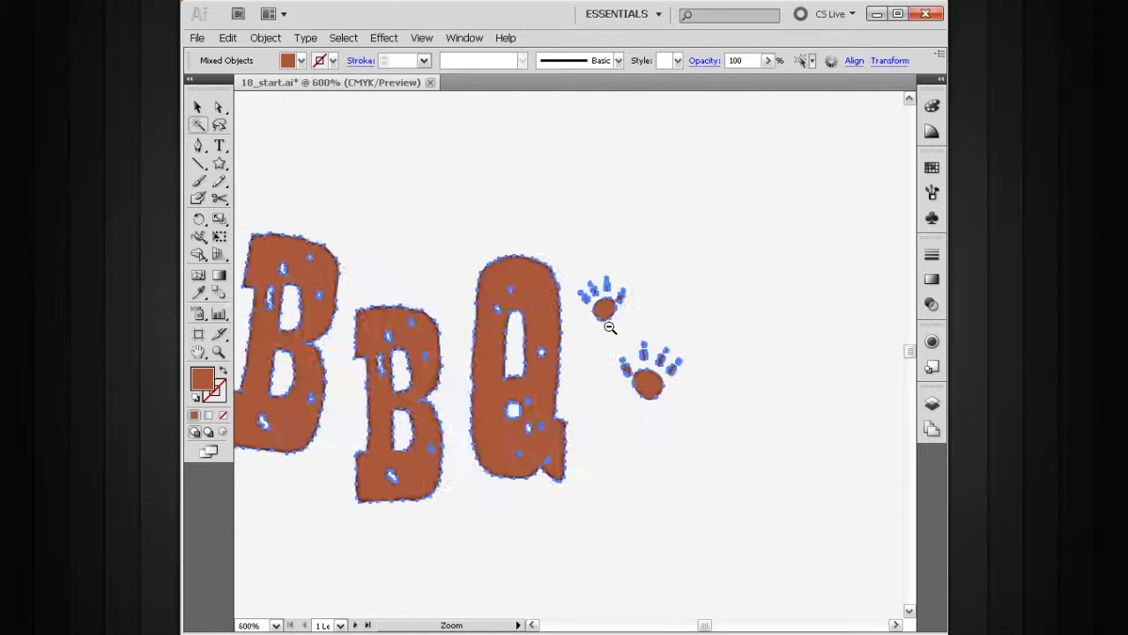
pyautogui.keyDown('ctrl'); pyautogui.keyDown('alt'); pyautogui.click(610, 328); pyautogui.keyUp('alt'); pyautogui.keyUp('ctrl')
pyautogui.keyDown('ctrl'); pyautogui.keyDown('alt'); pyautogui.click(610, 328); pyautogui.keyUp('alt'); pyautogui.keyUp('ctrl')
pyautogui.keyDown('ctrl'); pyautogui.keyDown('alt'); pyautogui.click(608, 331); pyautogui.keyUp('alt'); pyautogui.keyUp('ctrl')
pyautogui.keyDown('ctrl'); pyautogui.keyDown('alt'); pyautogui.click(603, 338); pyautogui.keyUp('alt'); pyautogui.keyUp('ctrl')
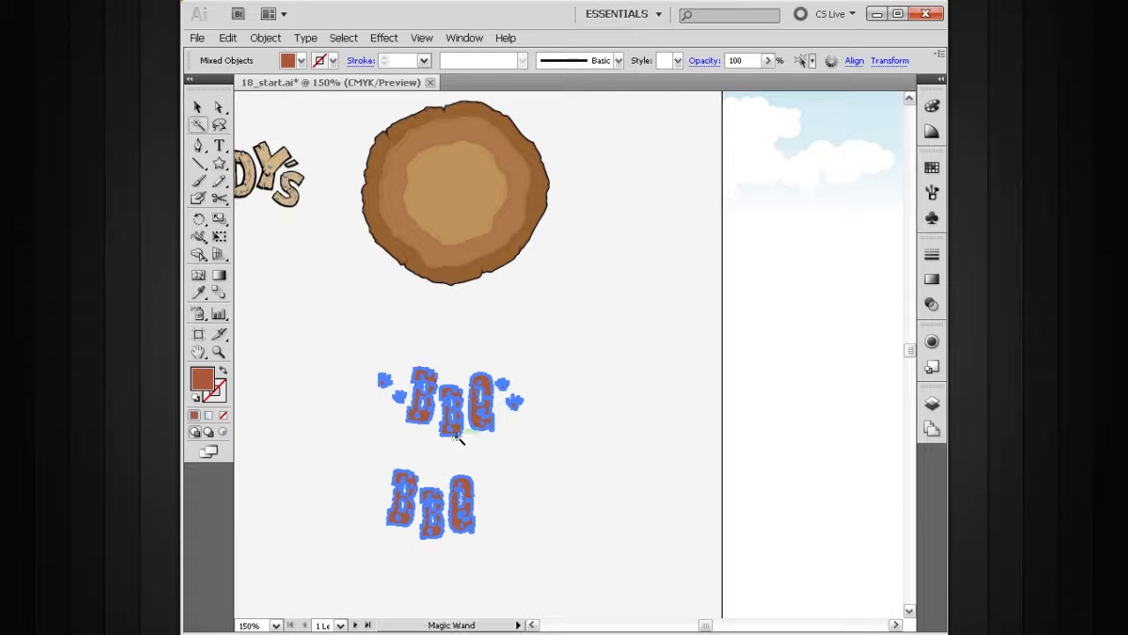
pyautogui.moveTo(669, 275); pyautogui.dragTo(390, 355)
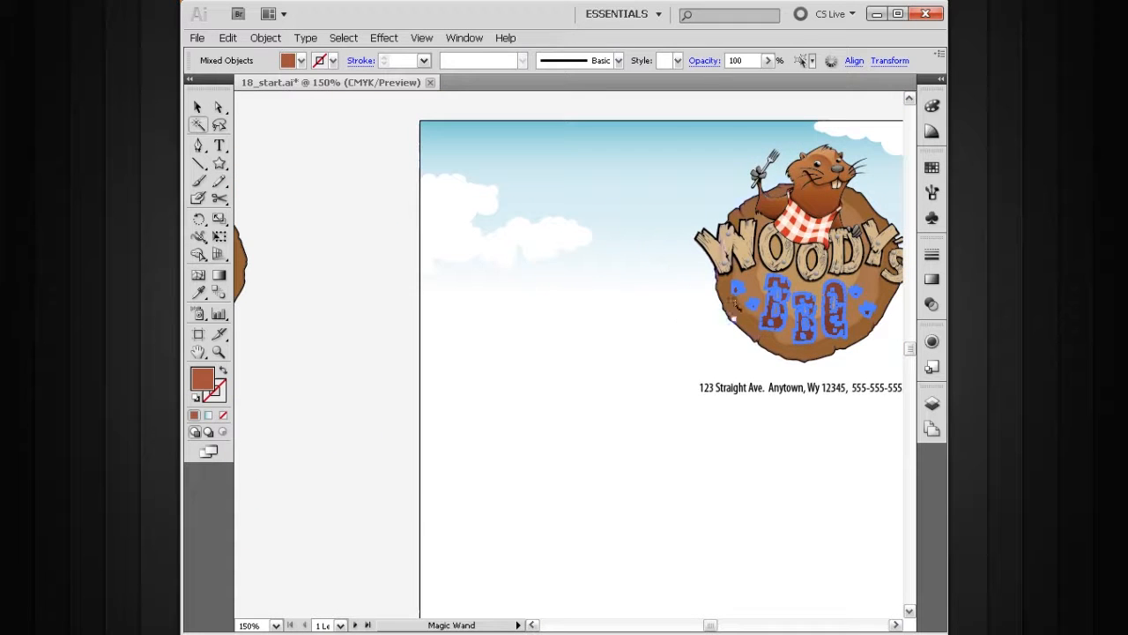
# - Review which BBQ letters and paw prints the Magic Wand selected on and beside the letterhead, and deselect all of them
pyautogui.moveTo(851, 327); pyautogui.dragTo(576, 343)
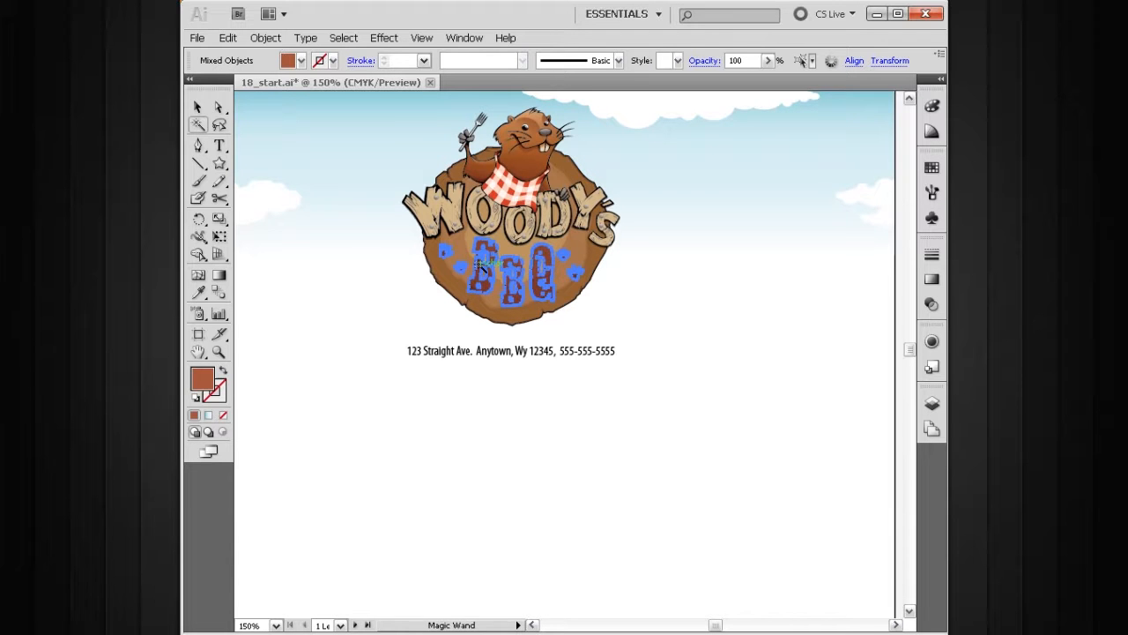
pyautogui.moveTo(388, 411); pyautogui.dragTo(659, 365)
pyautogui.moveTo(387, 428); pyautogui.dragTo(594, 373)
pyautogui.moveTo(437, 428); pyautogui.dragTo(582, 483)
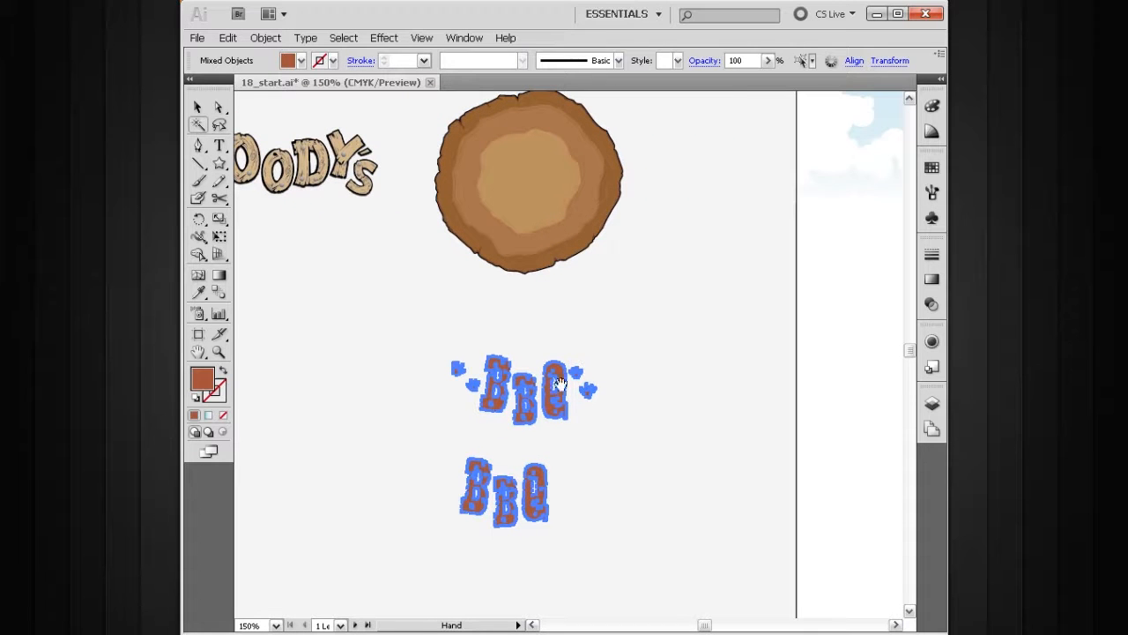
pyautogui.keyDown('ctrl'); pyautogui.click(616, 355); pyautogui.keyUp('ctrl')
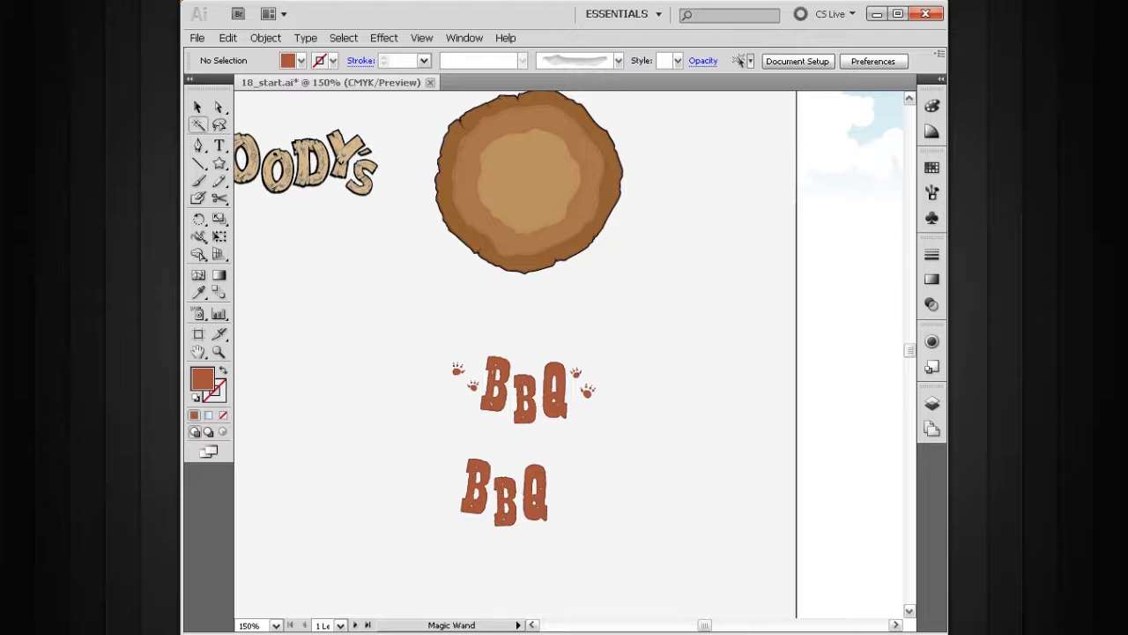
# - Examine the Magic Wand options for fill color, stroke color, stroke weight, opacity and blending mode, and close them
pyautogui.moveTo(50, 388); pyautogui.dragTo(330, 276)
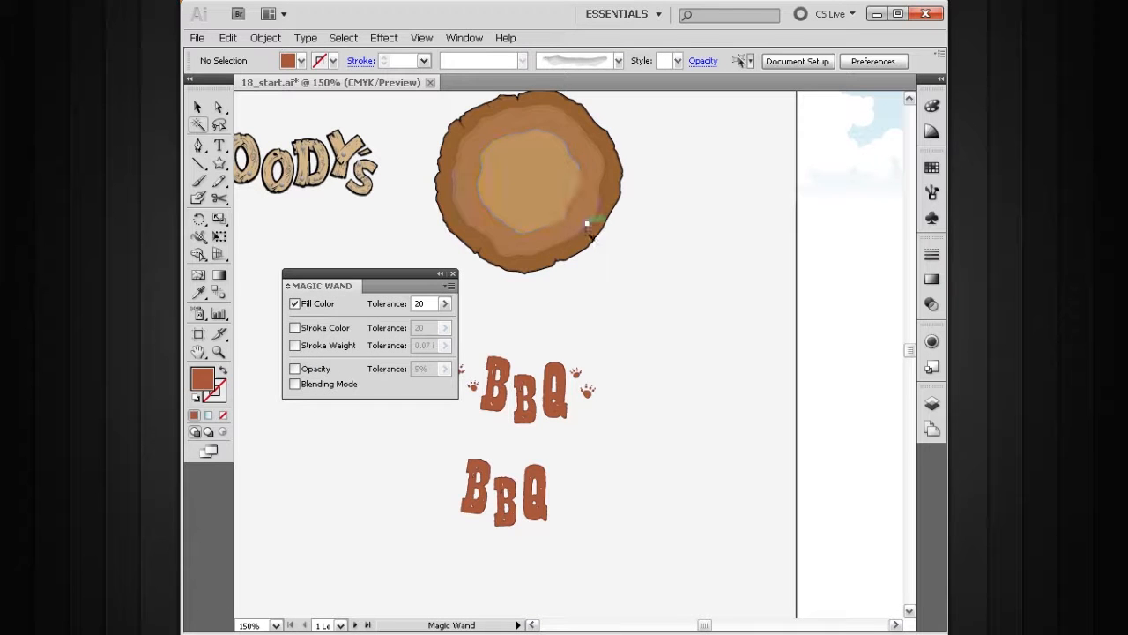
pyautogui.click(463, 38)
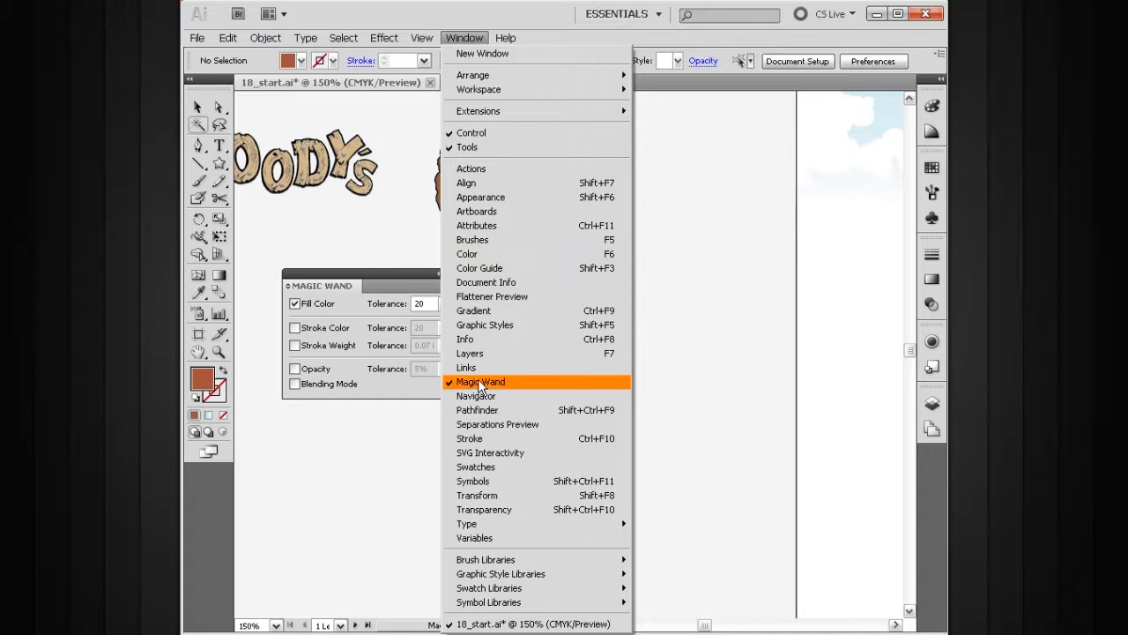
pyautogui.moveTo(389, 271); pyautogui.dragTo(719, 239)
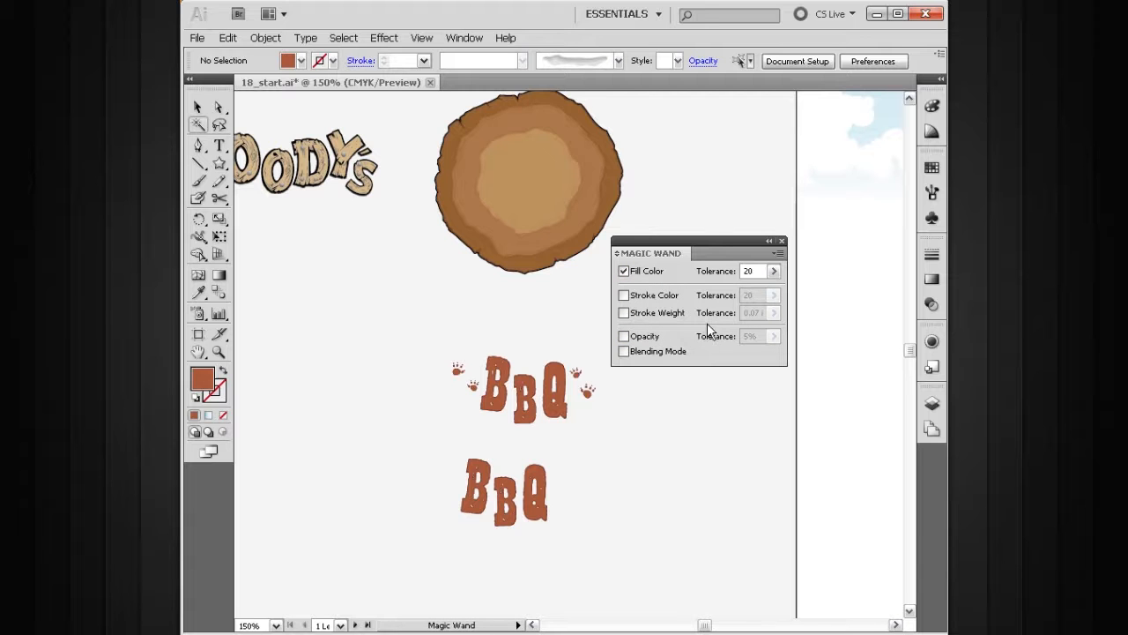
pyautogui.click(781, 241)
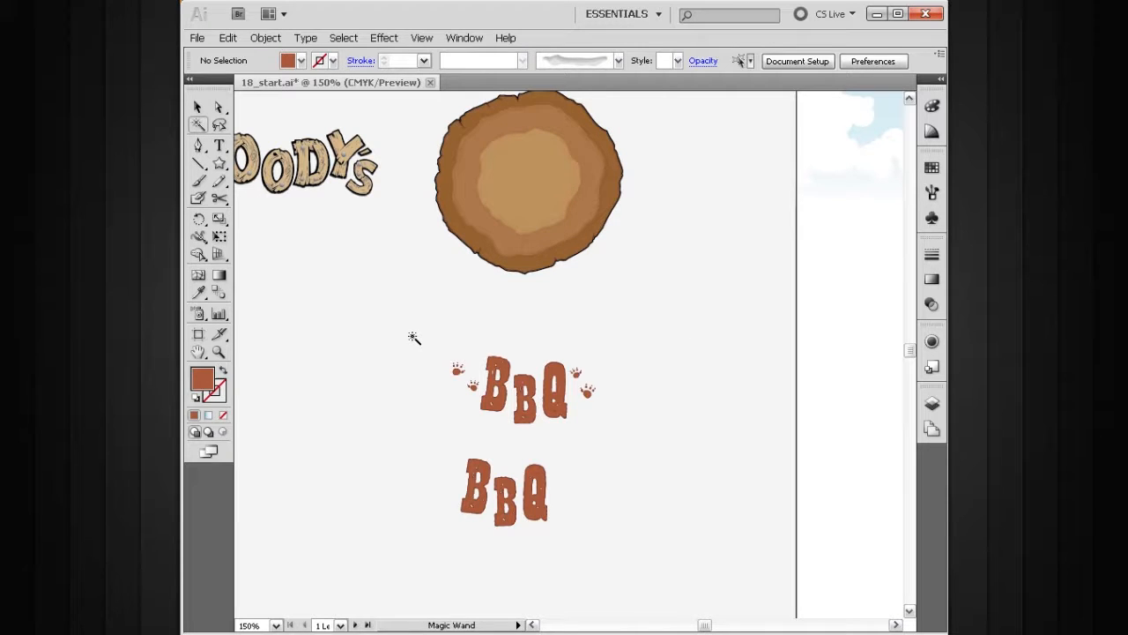
# - Select all artwork in the document, both on and off the artboards, and deselect it
pyautogui.click(199, 106)
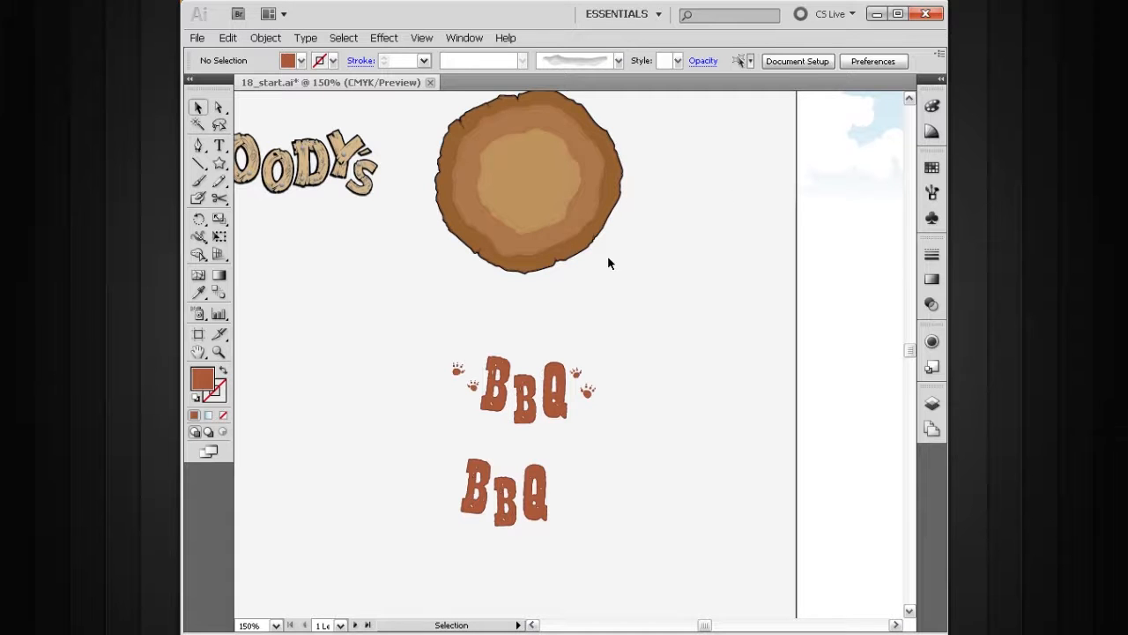
pyautogui.hotkey('ctrl', 'alt', '0')
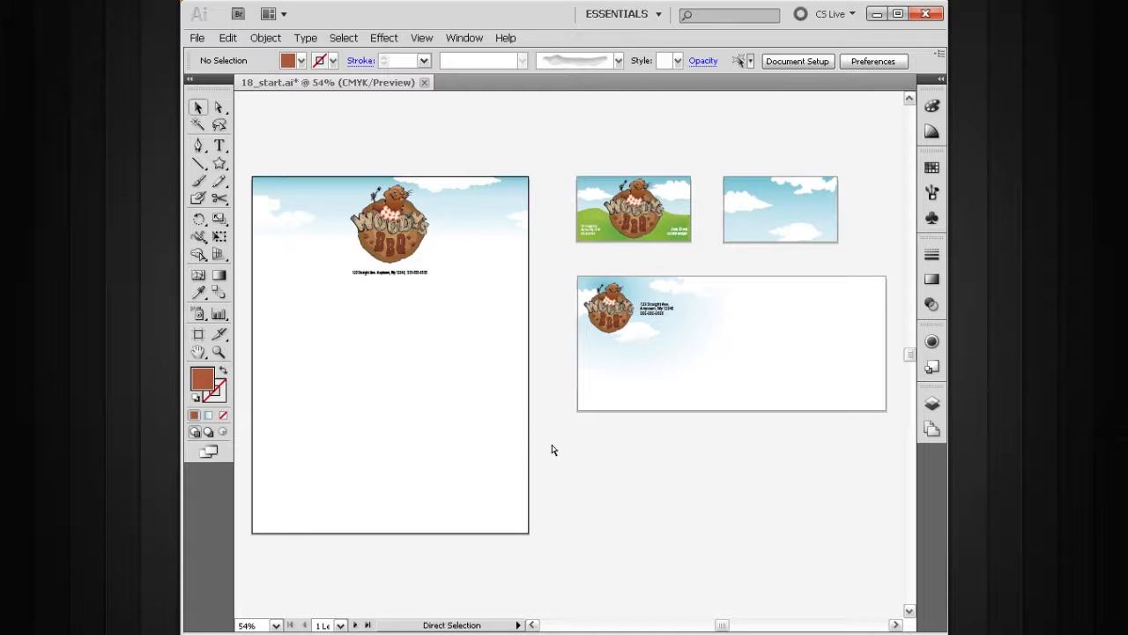
pyautogui.hotkey('ctrl', 'a')
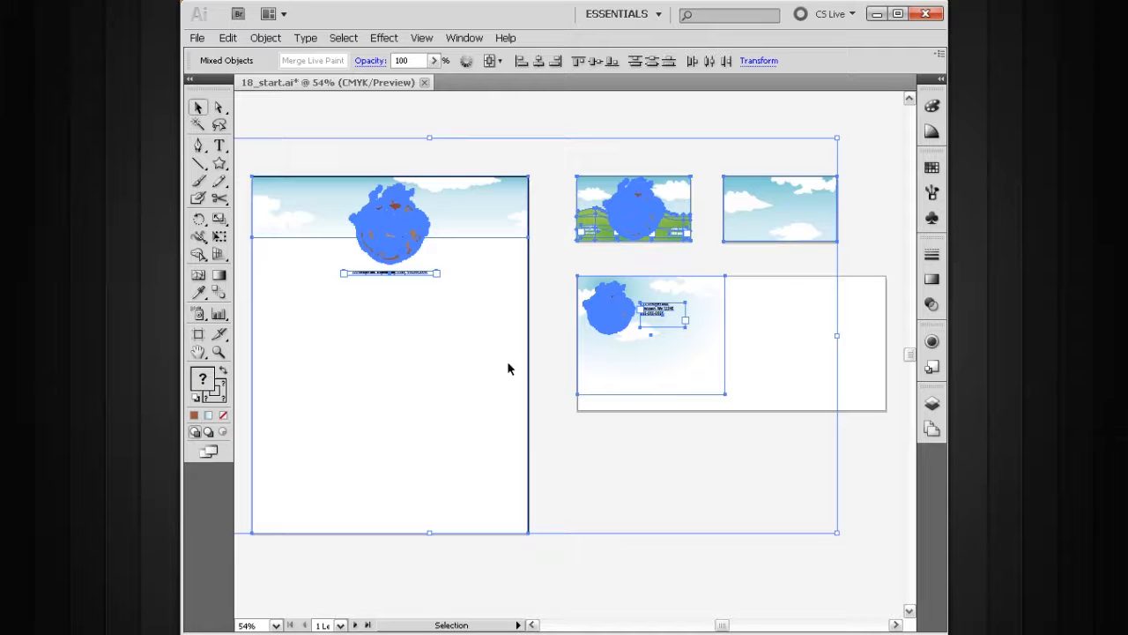
pyautogui.moveTo(370, 376); pyautogui.dragTo(643, 380)
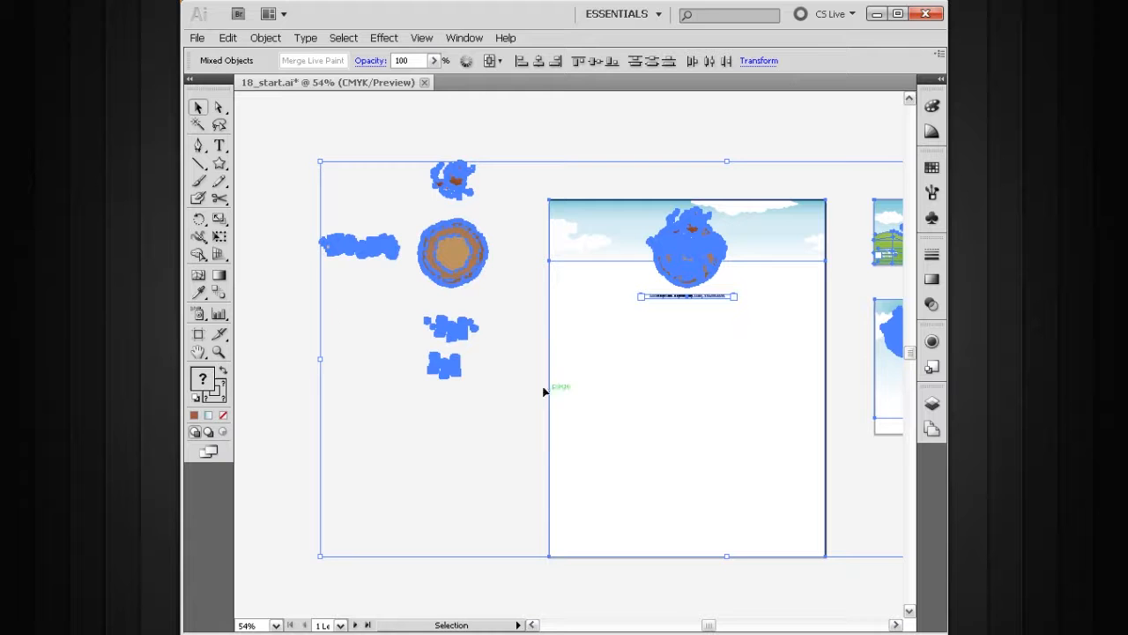
pyautogui.click(498, 469)
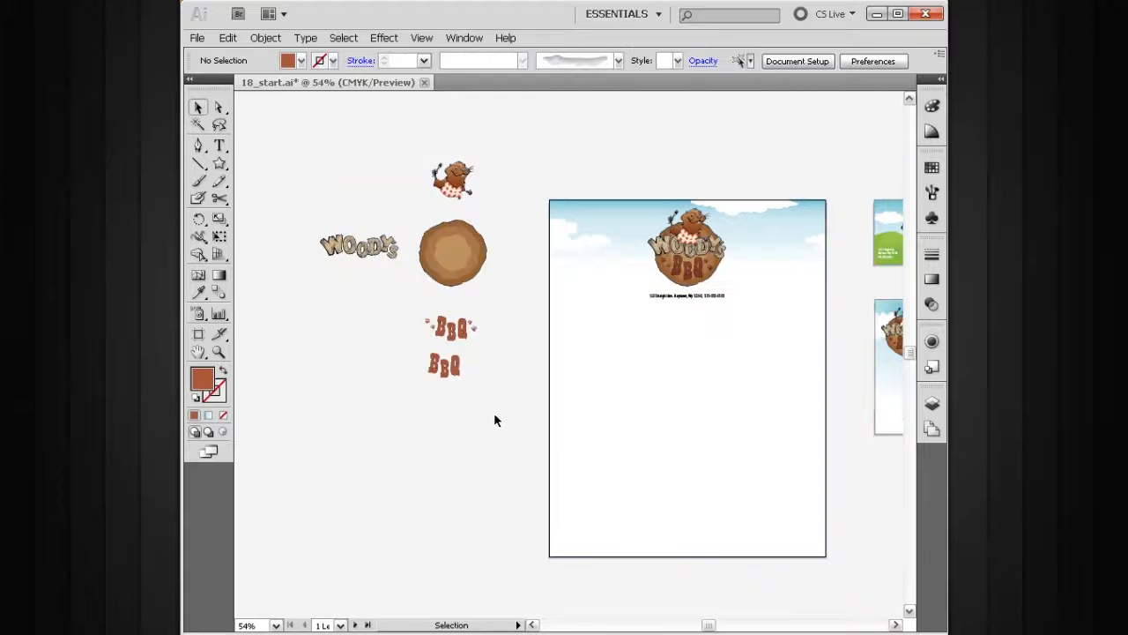
# - Select only the artwork on the active letterhead artboard and deselect it
pyautogui.moveTo(643, 352); pyautogui.dragTo(549, 361)
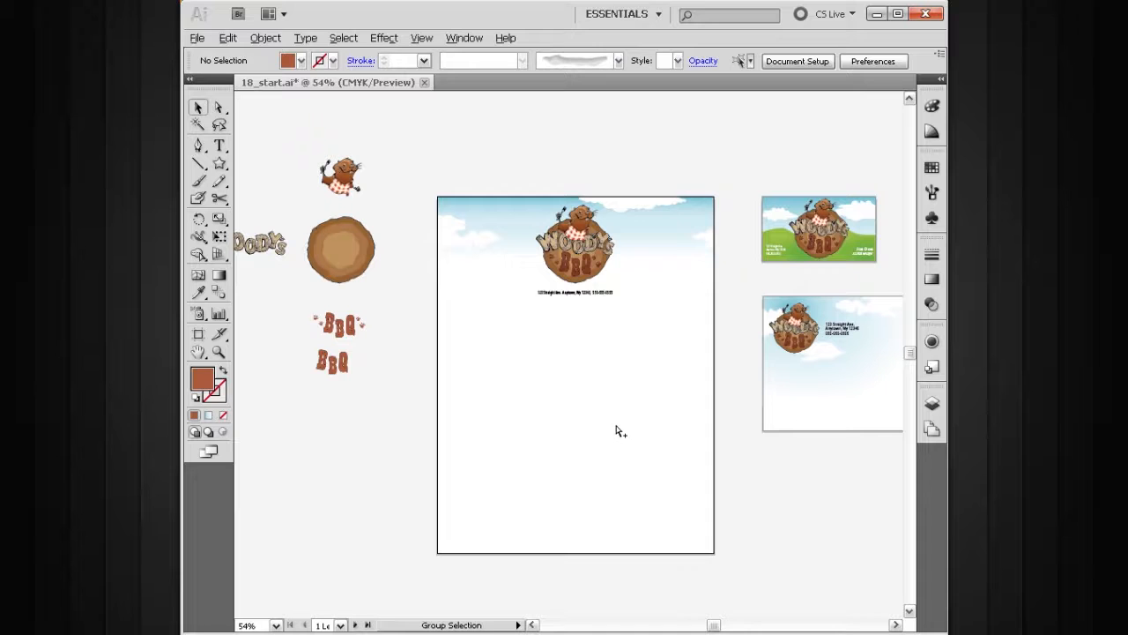
pyautogui.click(616, 426)
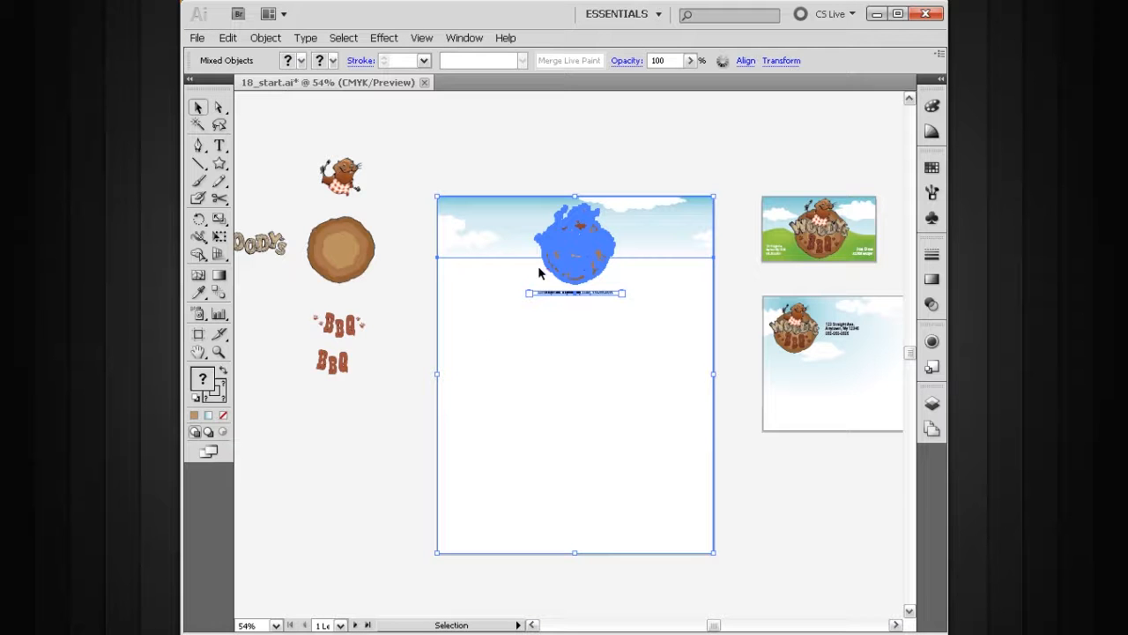
pyautogui.click(499, 351)
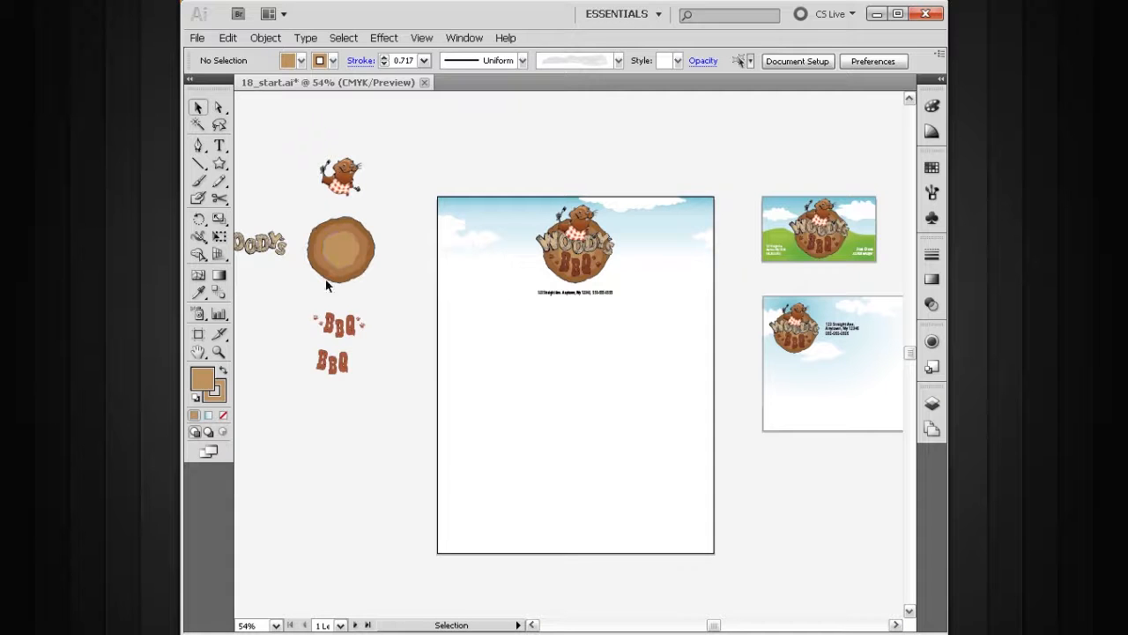
# - Duplicate the wood slice group onto the blank area below the address on the letterhead artboard and deselect the copy
pyautogui.click(351, 238)
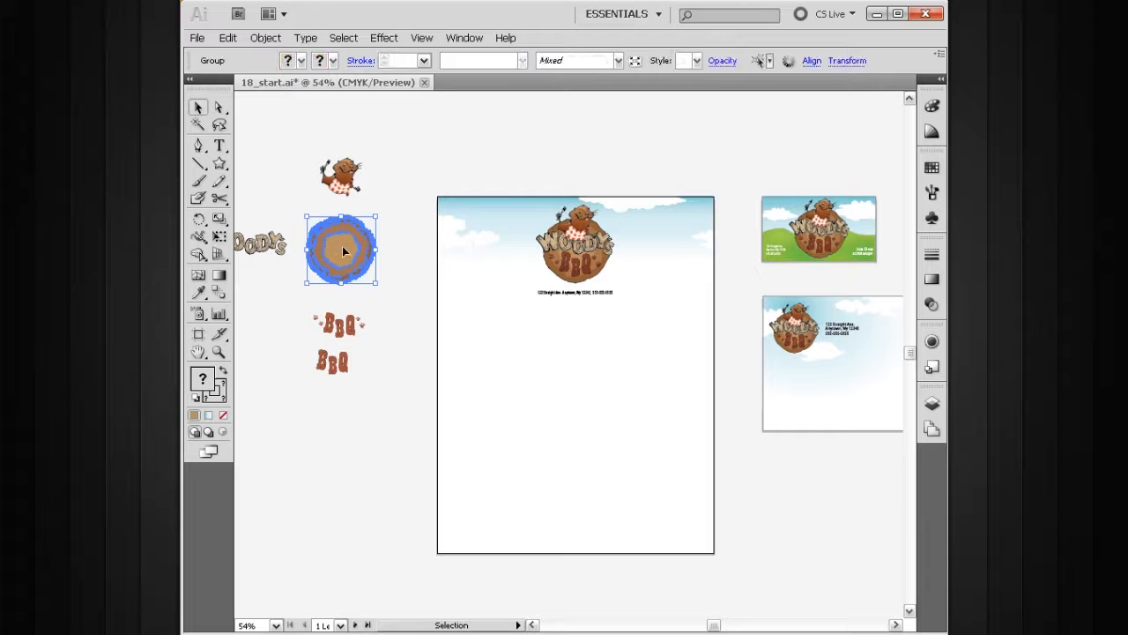
pyautogui.moveTo(343, 248); pyautogui.dragTo(566, 402)
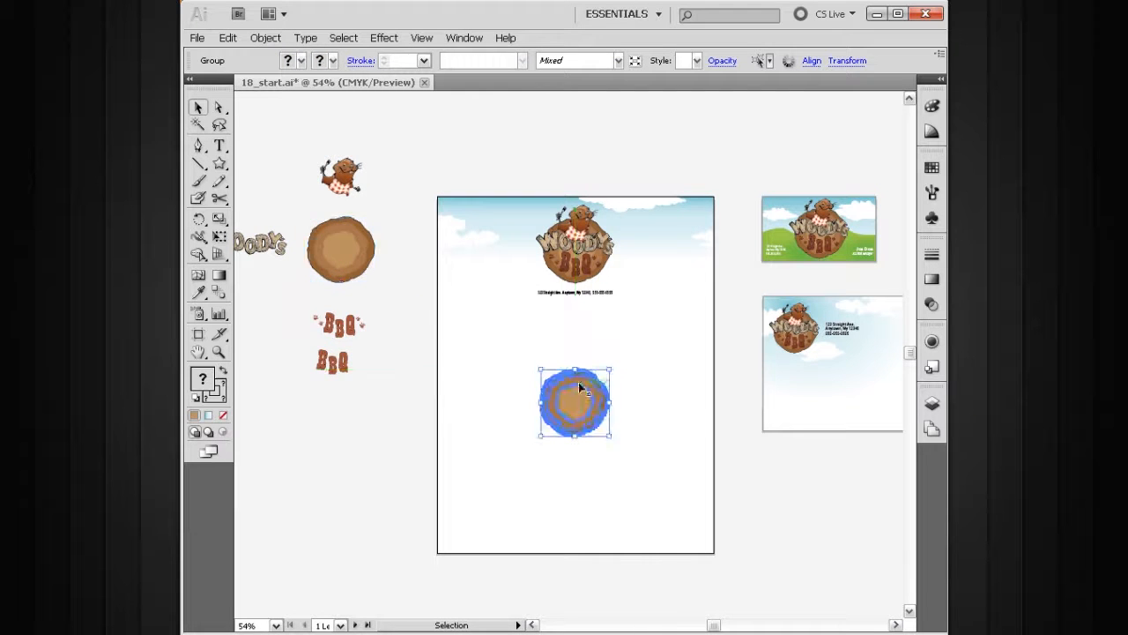
pyautogui.click(624, 356)
# - Move the duplicated wood slice's center shape to the right of the slice and its middle ring to the upper left
pyautogui.hotkey('ctrl', 'space')
pyautogui.moveTo(638, 332); pyautogui.dragTo(509, 467)
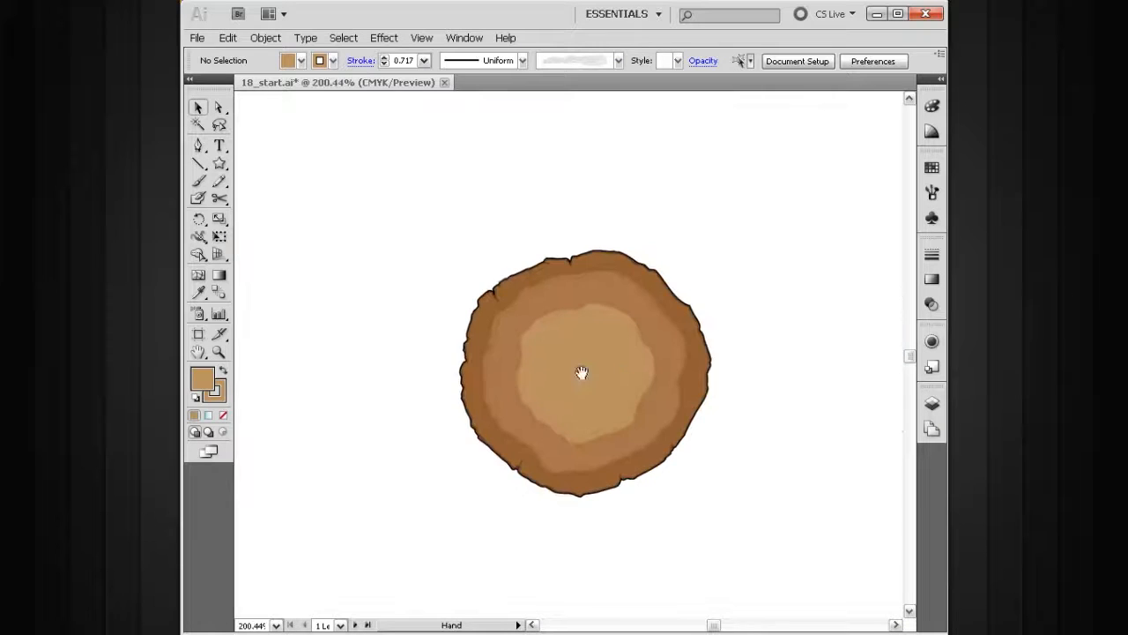
pyautogui.moveTo(598, 357); pyautogui.dragTo(554, 361)
pyautogui.moveTo(554, 313)
pyautogui.mouseDown()
pyautogui.moveTo(549, 327)
pyautogui.moveTo(538, 309)
pyautogui.mouseUp()
pyautogui.moveTo(508, 357); pyautogui.dragTo(740, 253)
pyautogui.moveTo(535, 350); pyautogui.dragTo(408, 208)
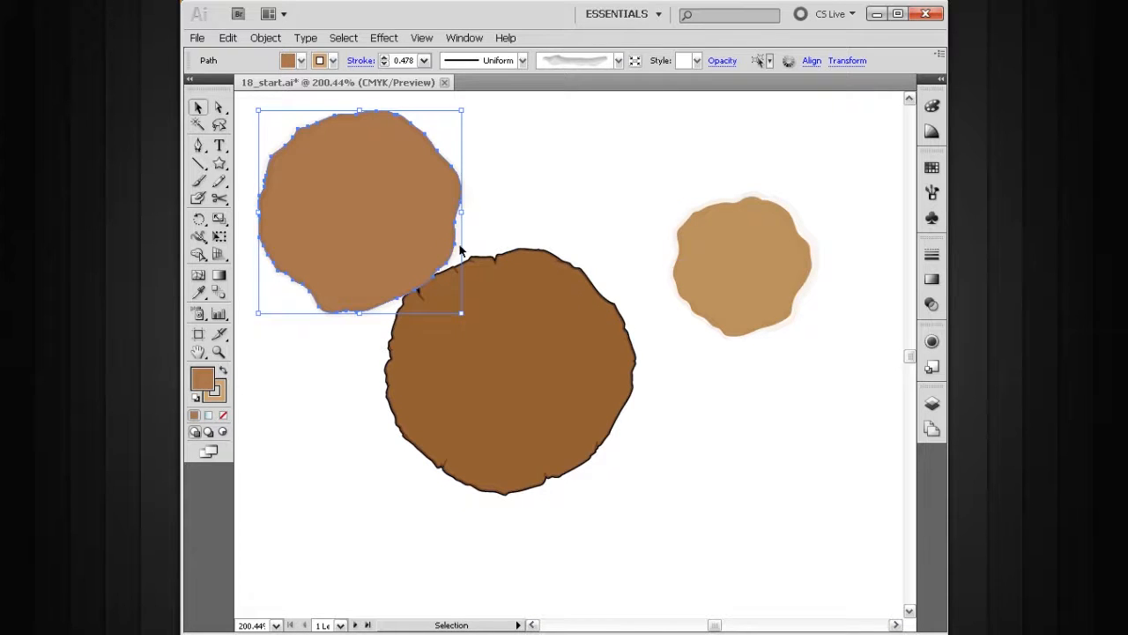
# - Undo the moves of the wood slice's middle ring and center shape, and deselect
pyautogui.hotkey('ctrl', 'z')
pyautogui.hotkey('ctrl', 'z')
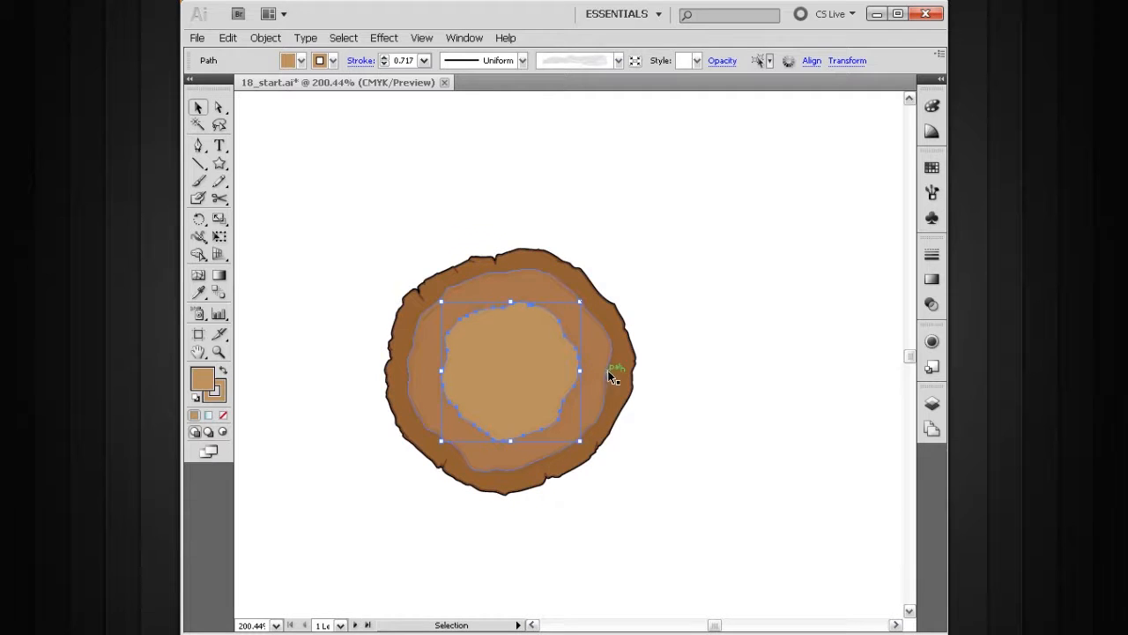
pyautogui.click(663, 352)
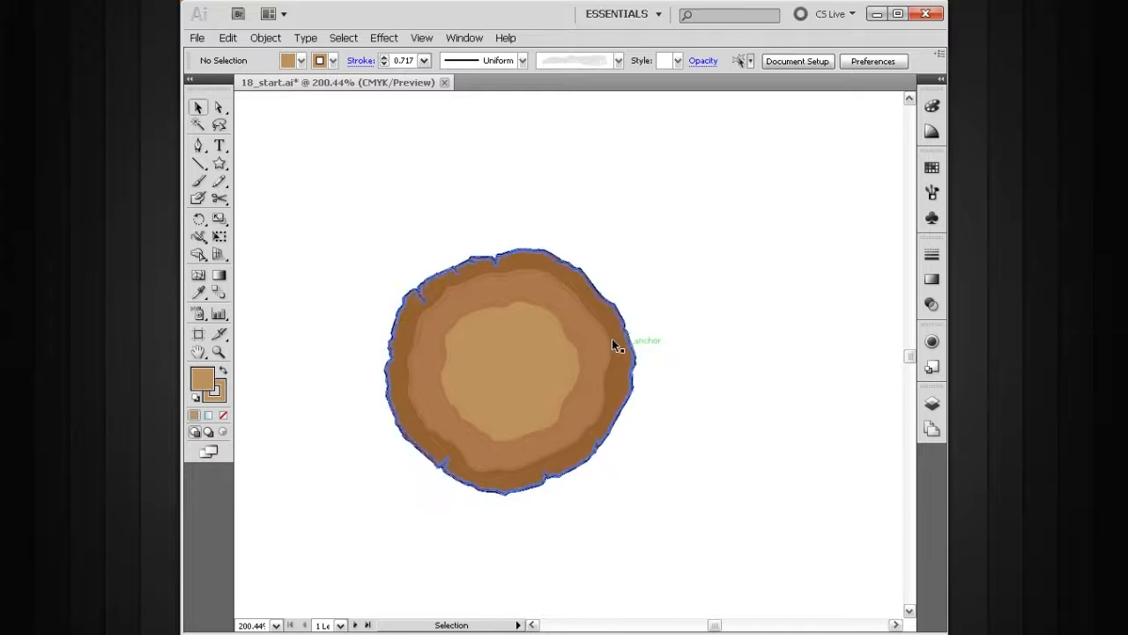
# - Select the wood slice's center shape with the Direct Selection tool, step back through the stacked shapes to the outer ring, and activate the Selection tool
pyautogui.press('a')
pyautogui.click(517, 363)
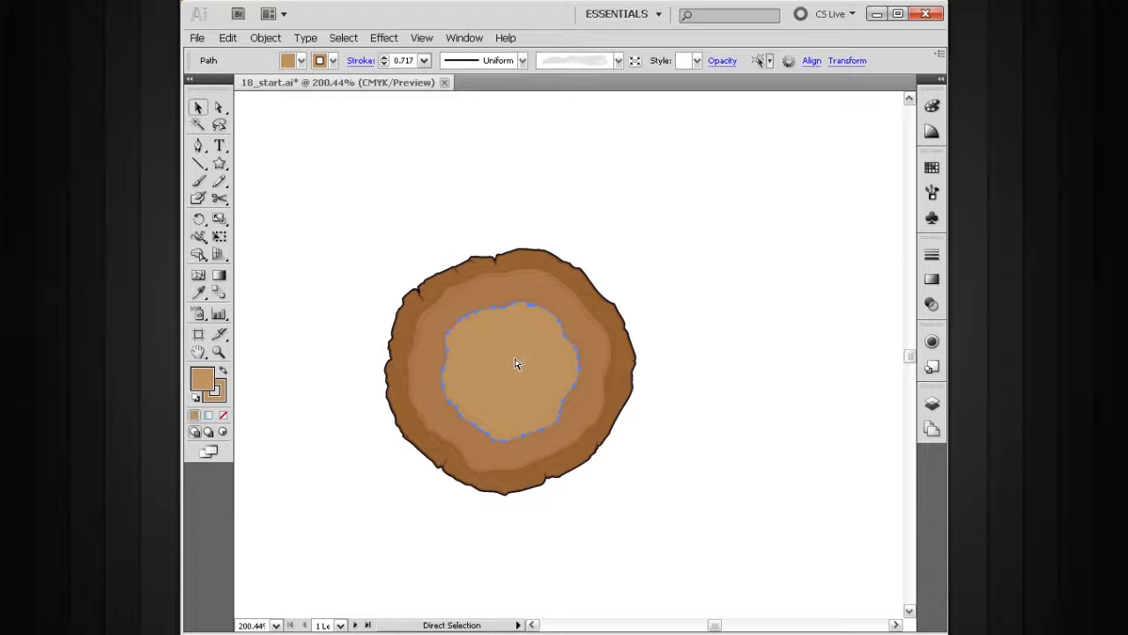
pyautogui.keyDown('ctrl'); pyautogui.click(516, 365); pyautogui.keyUp('ctrl')
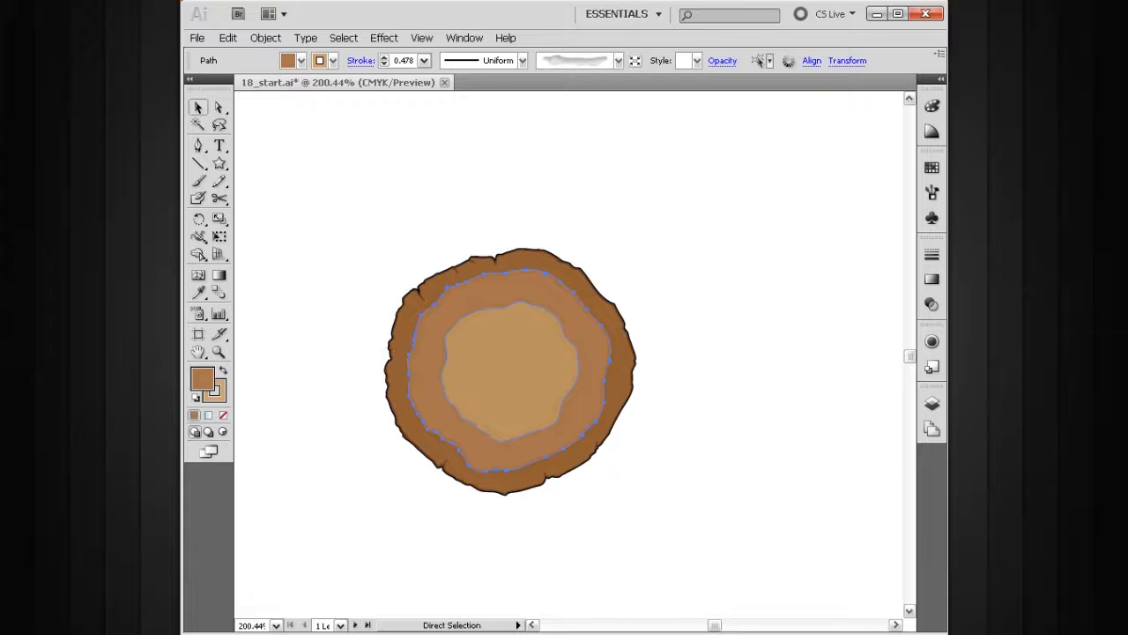
pyautogui.keyDown('ctrl'); pyautogui.click(511, 366); pyautogui.keyUp('ctrl')
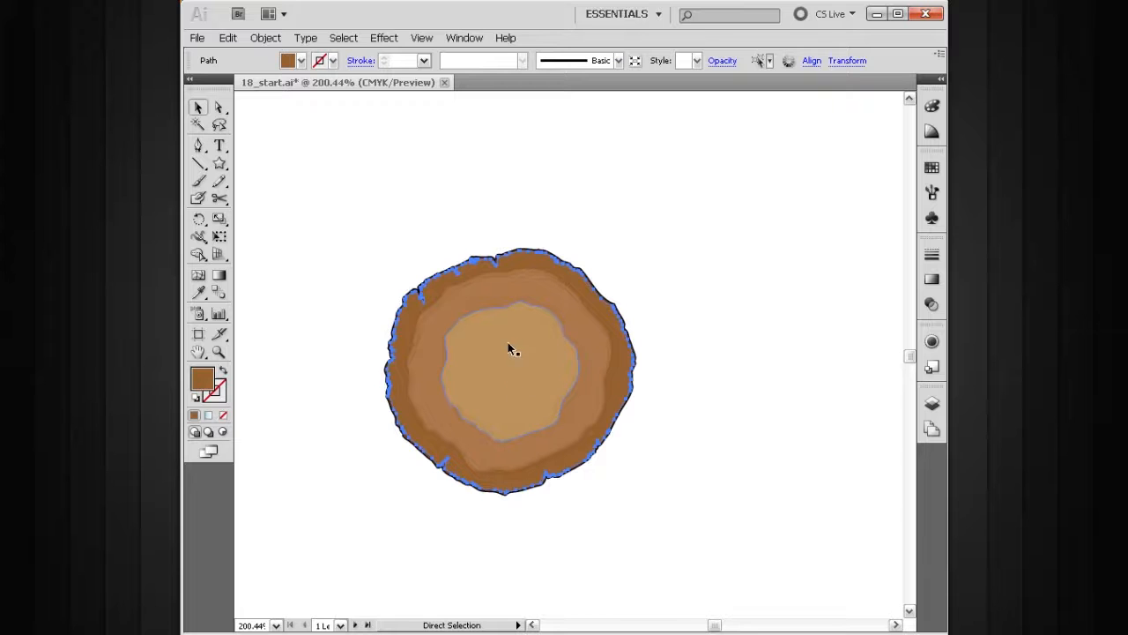
pyautogui.press('v')
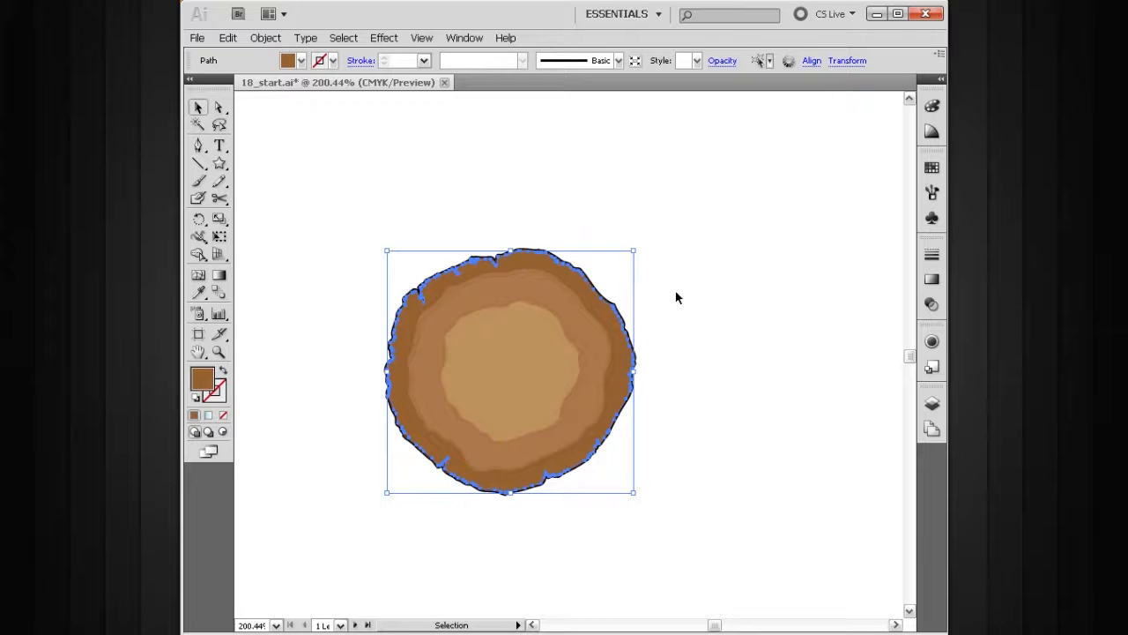